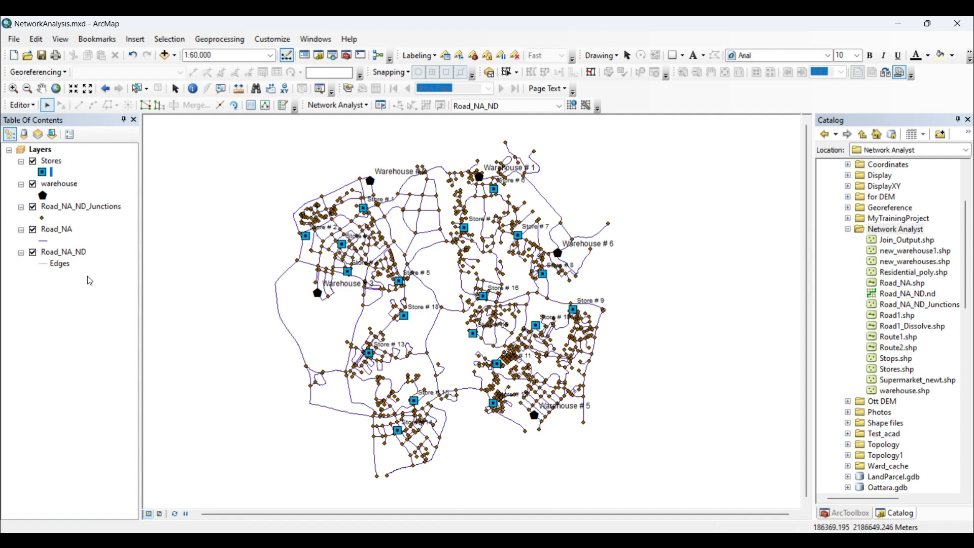
Toggle the visibility of the road junction, Road_NA and Road_NA_ND layers to compare what each one displays.
{"action": "left_click", "coordinate": [33, 207]}
{"action": "left_click", "coordinate": [33, 207]}
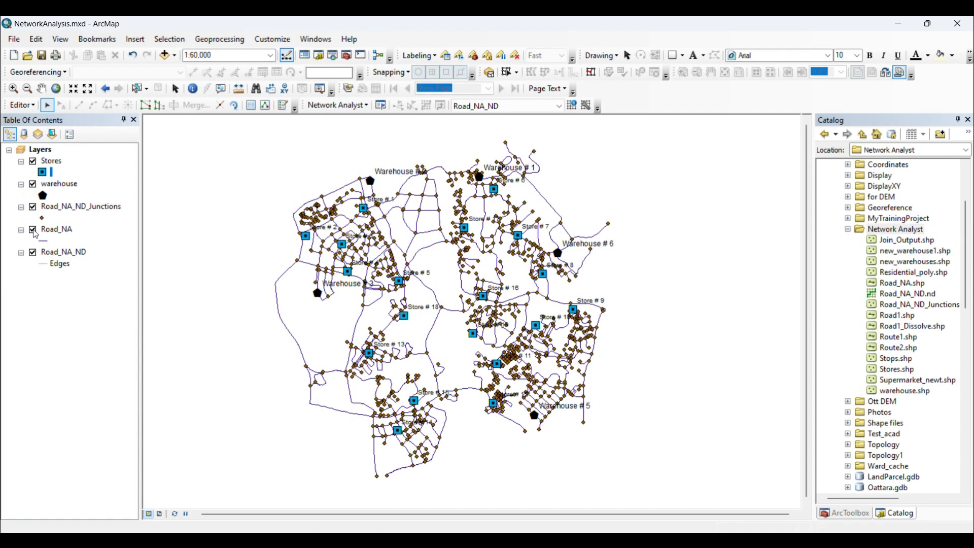
{"action": "left_click", "coordinate": [33, 231]}
{"action": "left_click", "coordinate": [33, 230]}
{"action": "left_click", "coordinate": [33, 252]}
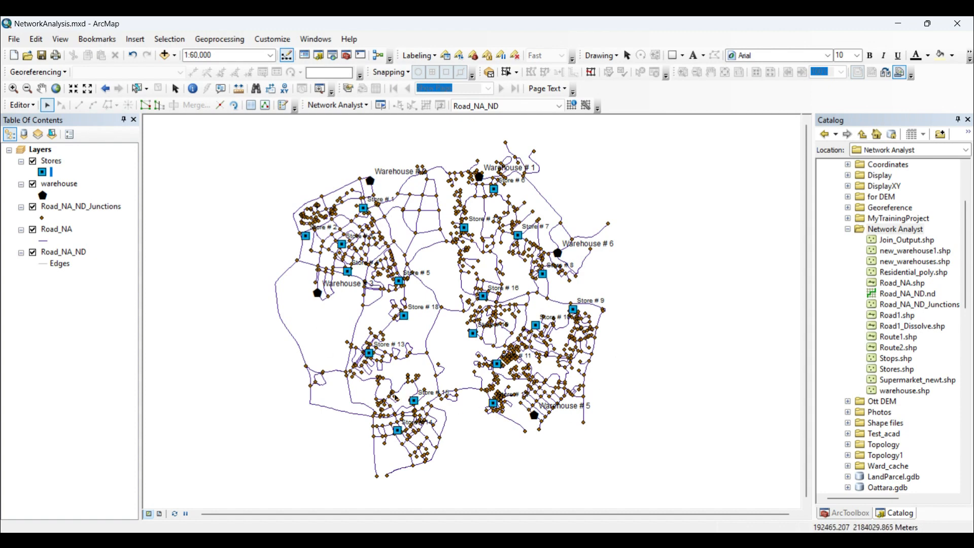
Hide the Road_NA_ND_Junctions and Road_NA layers, leaving the Road_NA_ND network dataset displayed with the stores and warehouses.
{"action": "scroll", "coordinate": [578, 341], "scroll_direction": "up", "scroll_amount": 1}
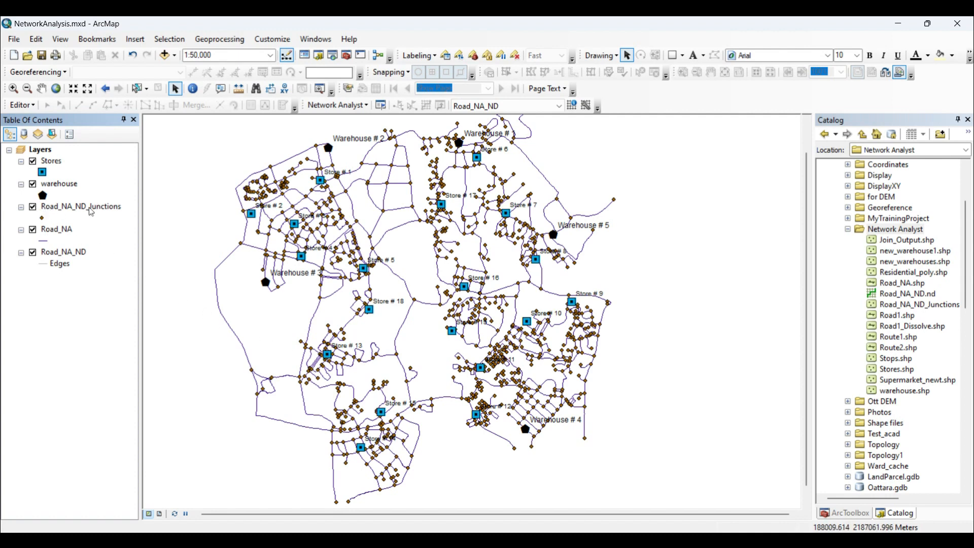
{"action": "left_click", "coordinate": [33, 208]}
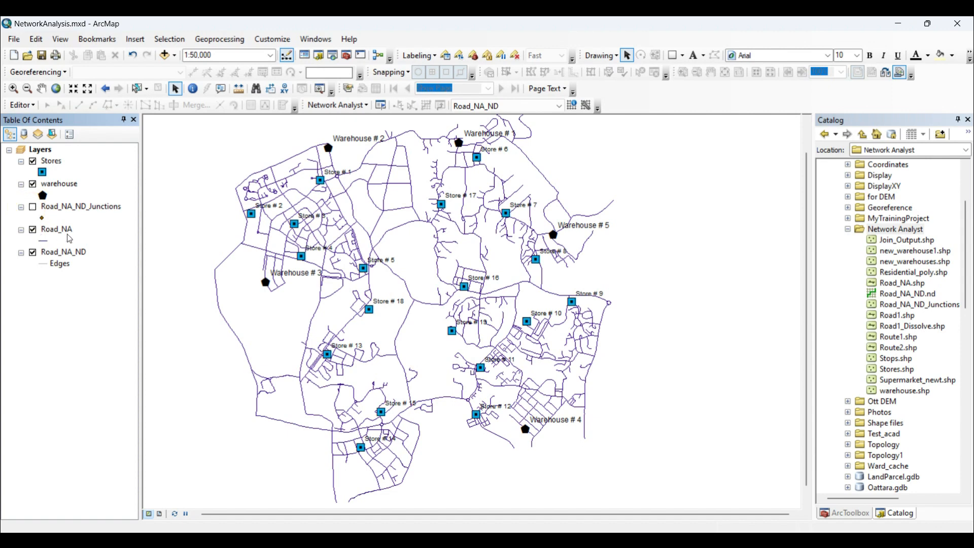
{"action": "left_click", "coordinate": [33, 230]}
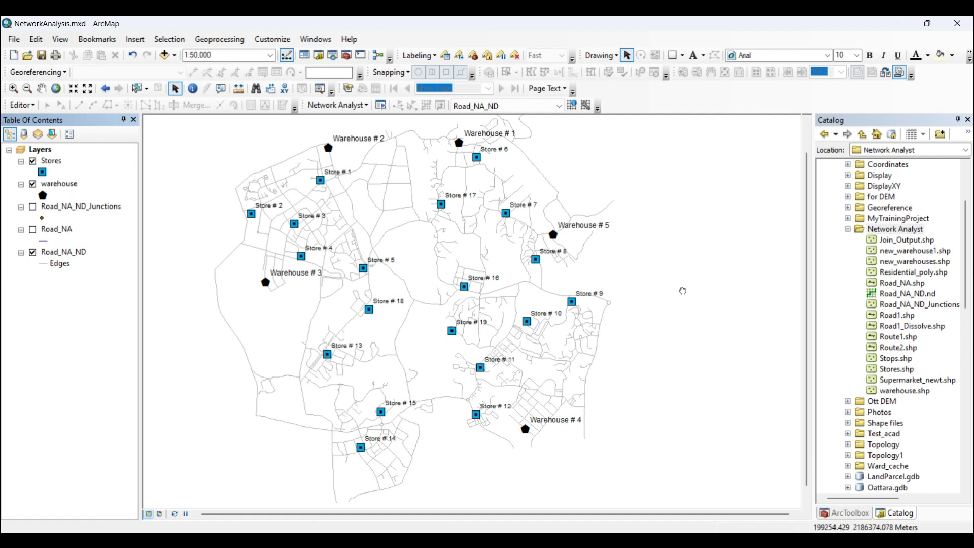
{"action": "left_click_drag", "start_coordinate": [682, 291], "coordinate": [686, 299]}
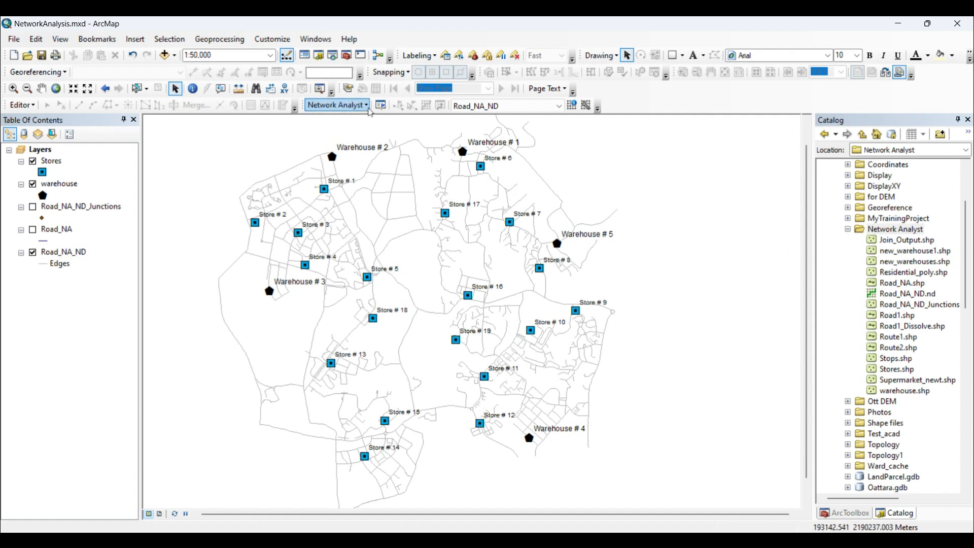
Create a new Service Area analysis layer on the Road_NA_ND network and display the Network Analyst window.
{"action": "left_click", "coordinate": [365, 106]}
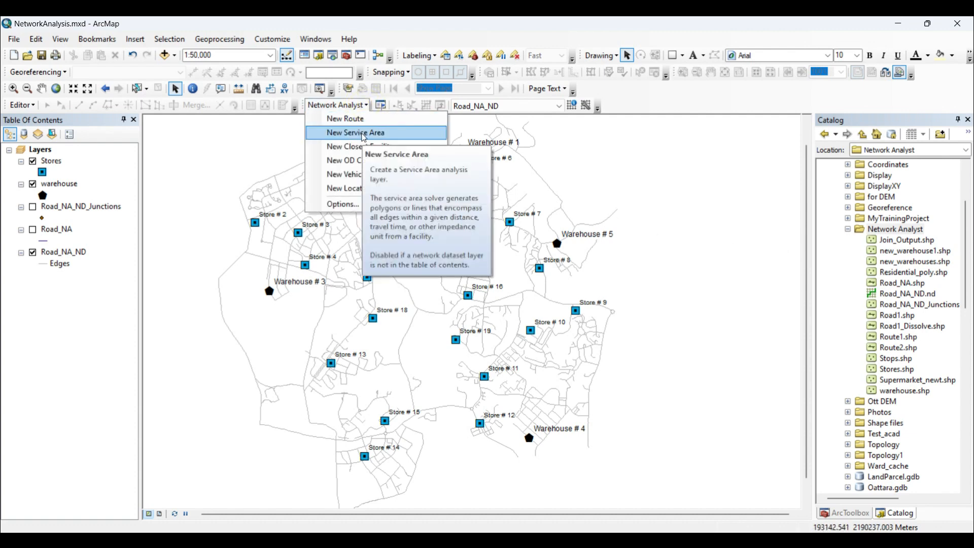
{"action": "left_click", "coordinate": [364, 134]}
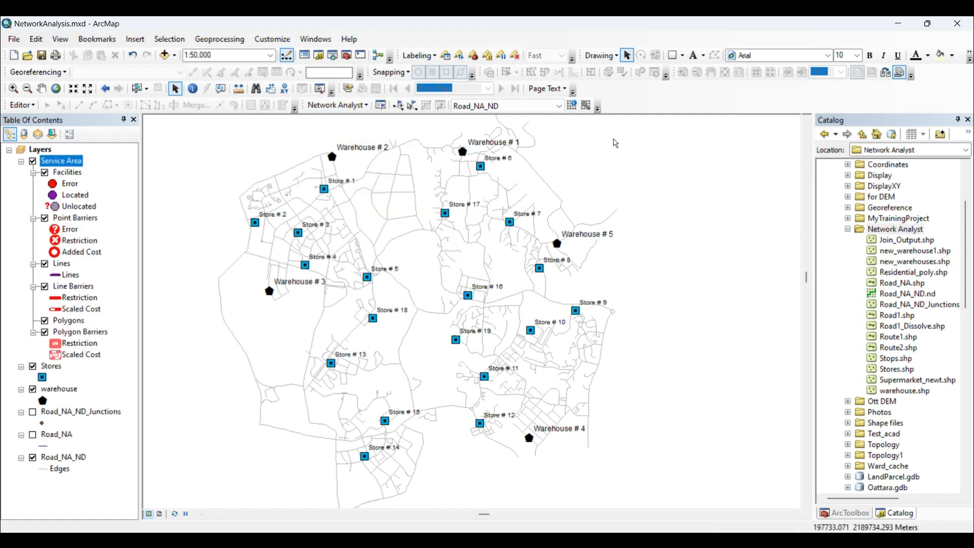
{"action": "left_click", "coordinate": [381, 107]}
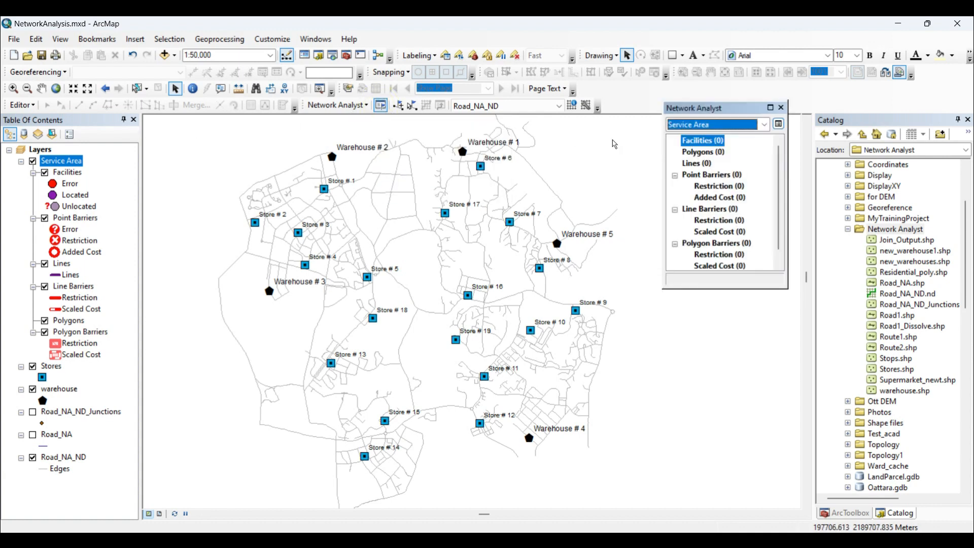
Load the warehouse layer's points as the service area's facilities, using their geometry with a search tolerance of 5000 meters.
{"action": "right_click", "coordinate": [702, 142]}
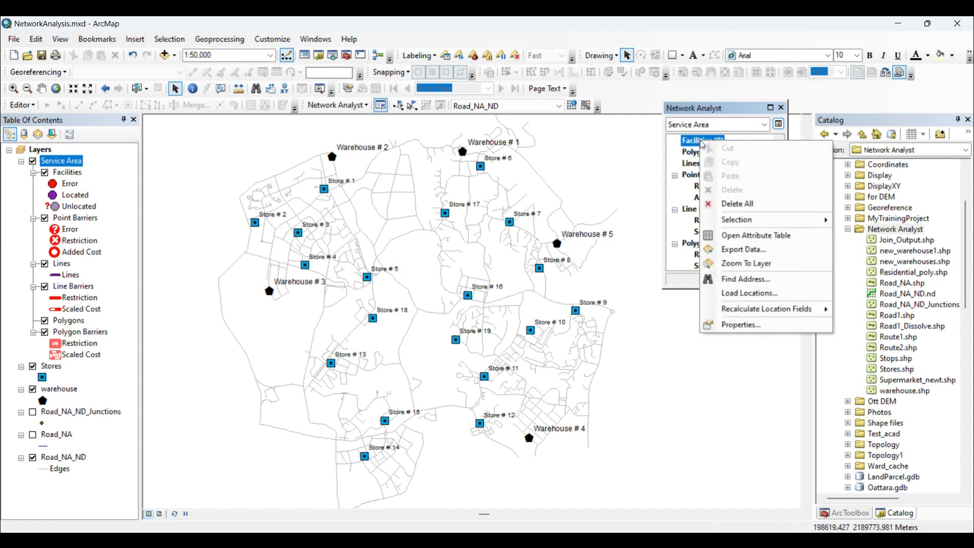
{"action": "left_click", "coordinate": [761, 295]}
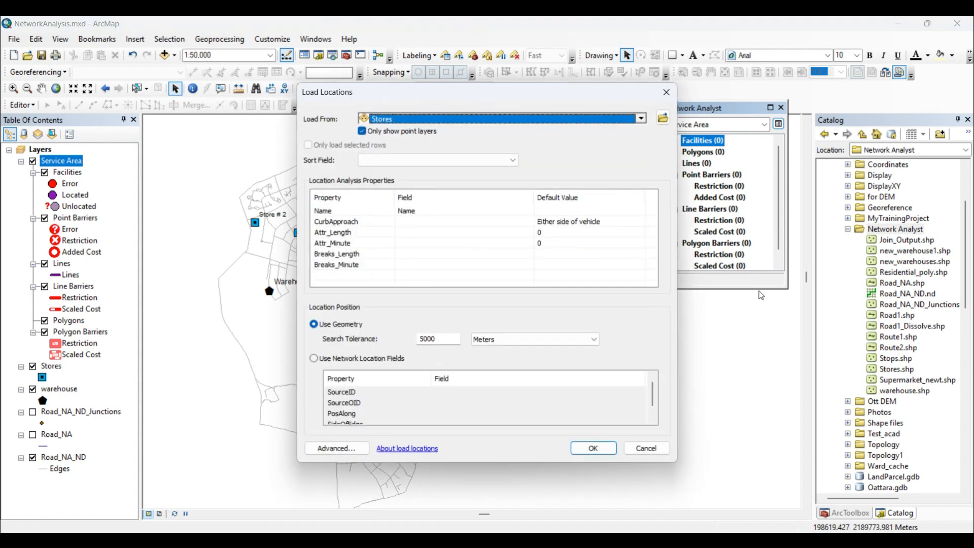
{"action": "left_click", "coordinate": [641, 118]}
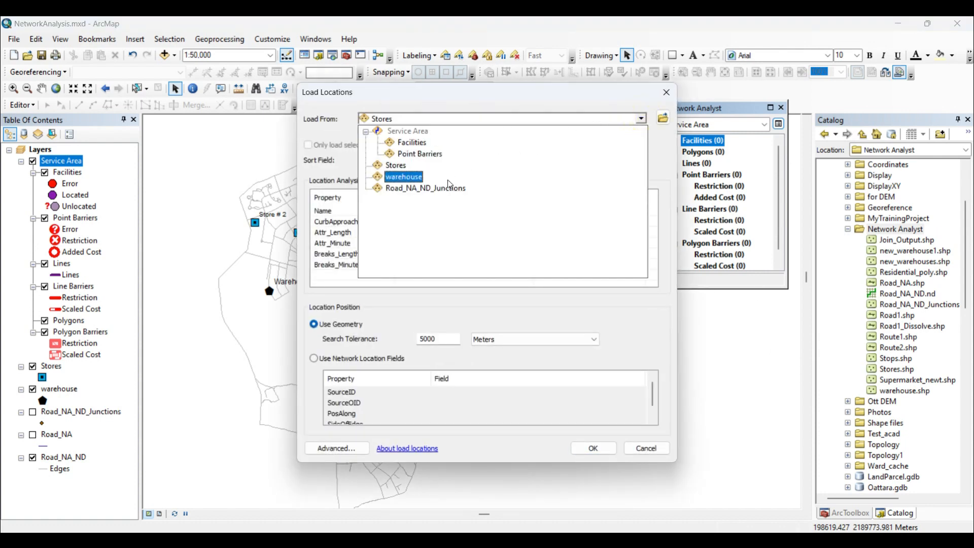
{"action": "left_click", "coordinate": [436, 184]}
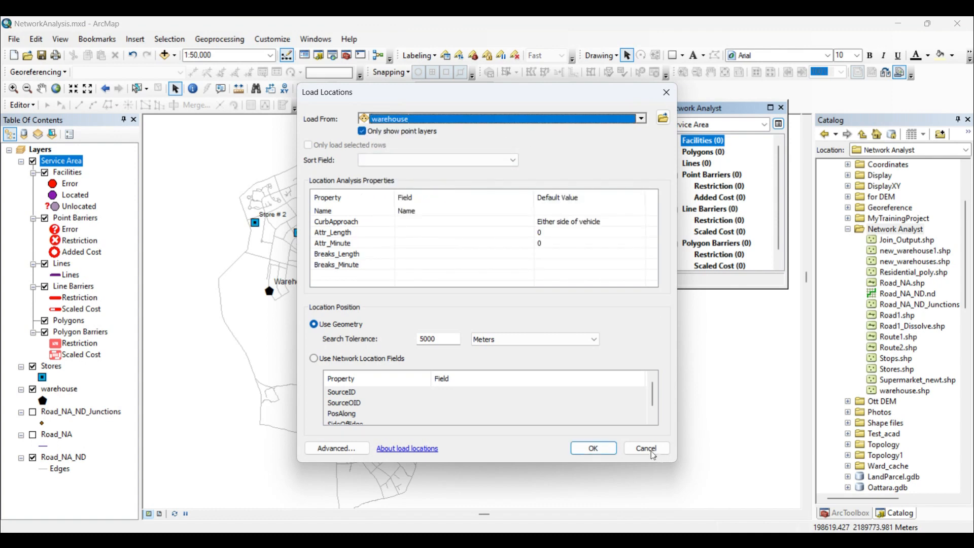
{"action": "left_click", "coordinate": [598, 455]}
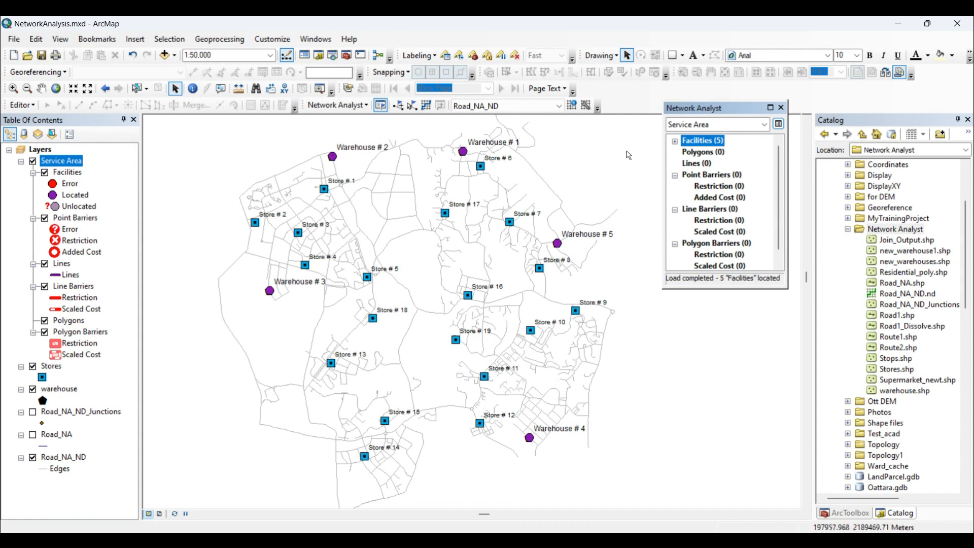
In the service area's analysis settings, set impedance to Minute (Minutes), default breaks to 3,5,10 and U-turns at junctions to Not Allowed.
{"action": "left_click", "coordinate": [780, 125]}
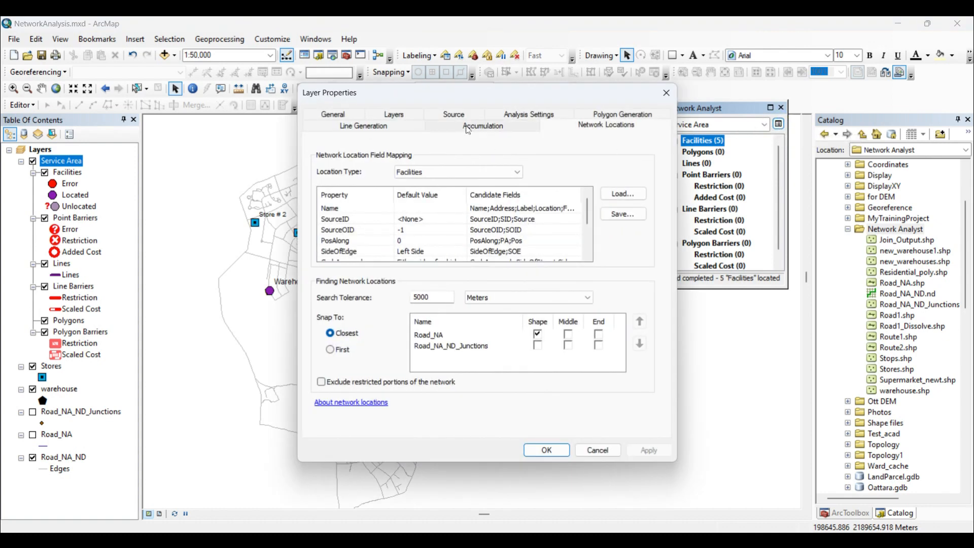
{"action": "left_click", "coordinate": [536, 117]}
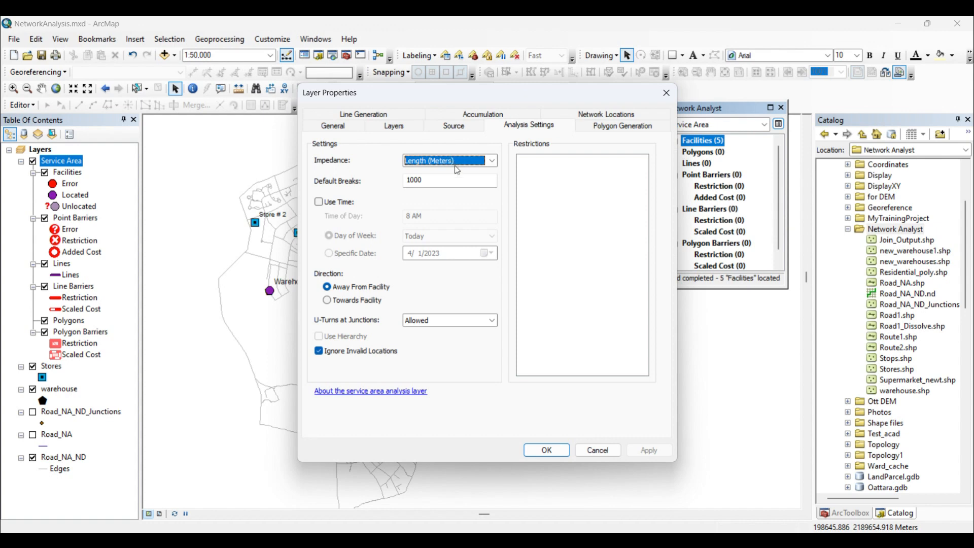
{"action": "left_click", "coordinate": [494, 161]}
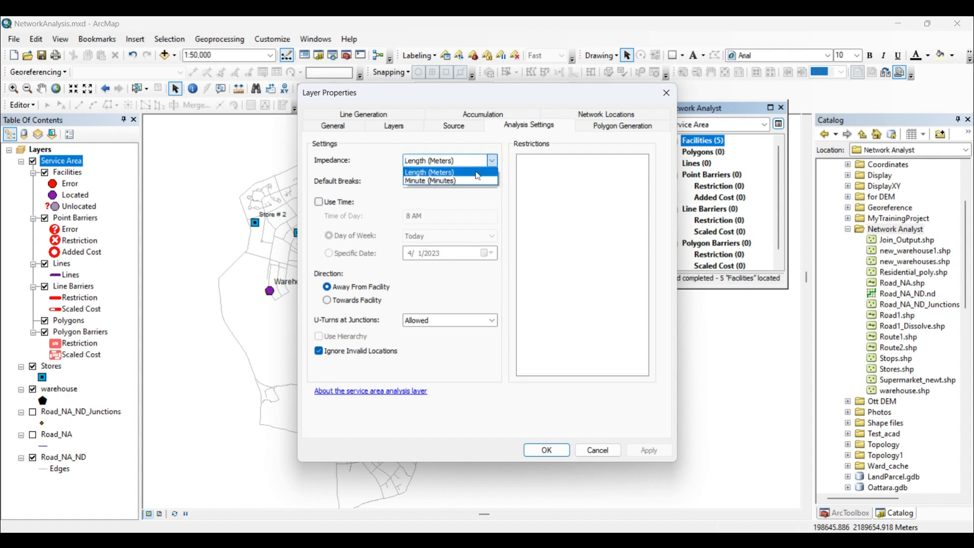
{"action": "left_click", "coordinate": [462, 181]}
{"action": "double_click", "coordinate": [426, 181]}
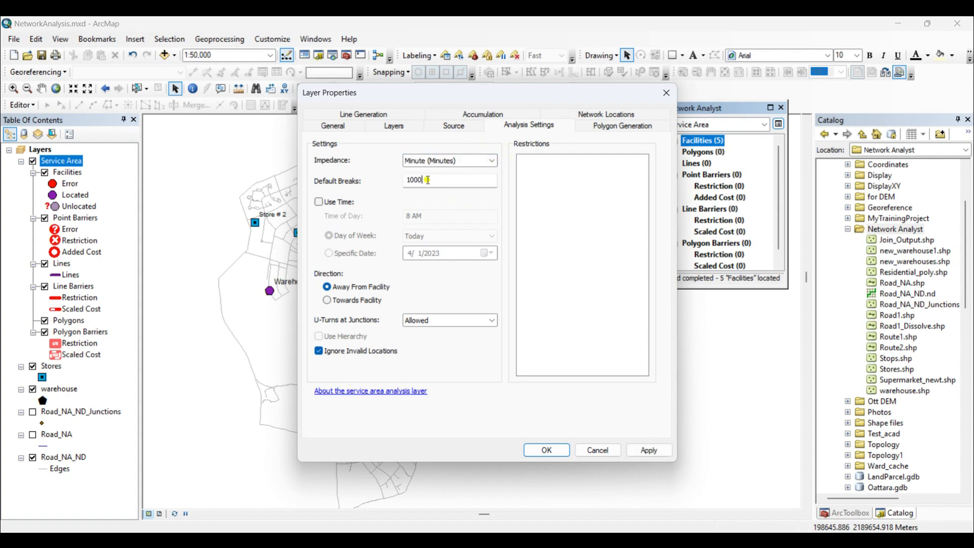
{"action": "type", "text": "3,5,"}
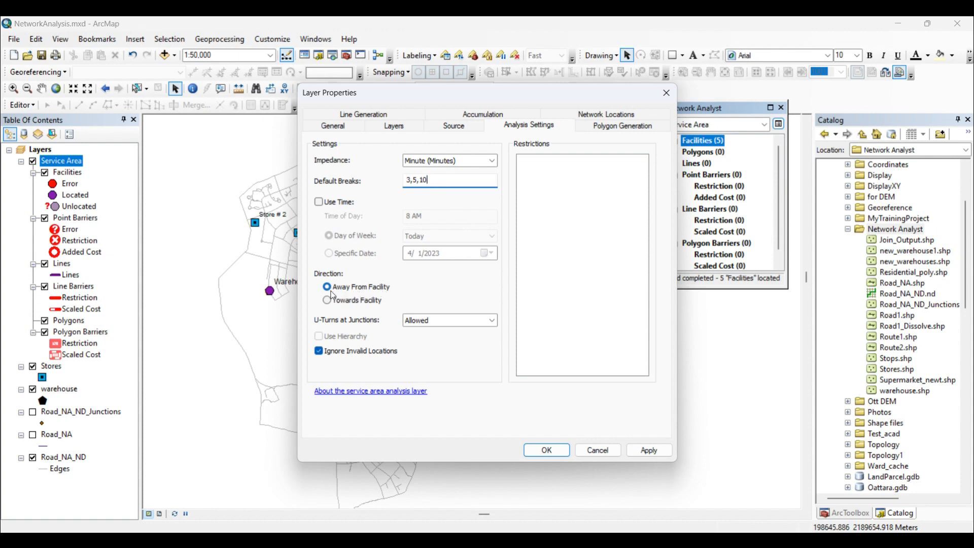
{"action": "left_click", "coordinate": [492, 320]}
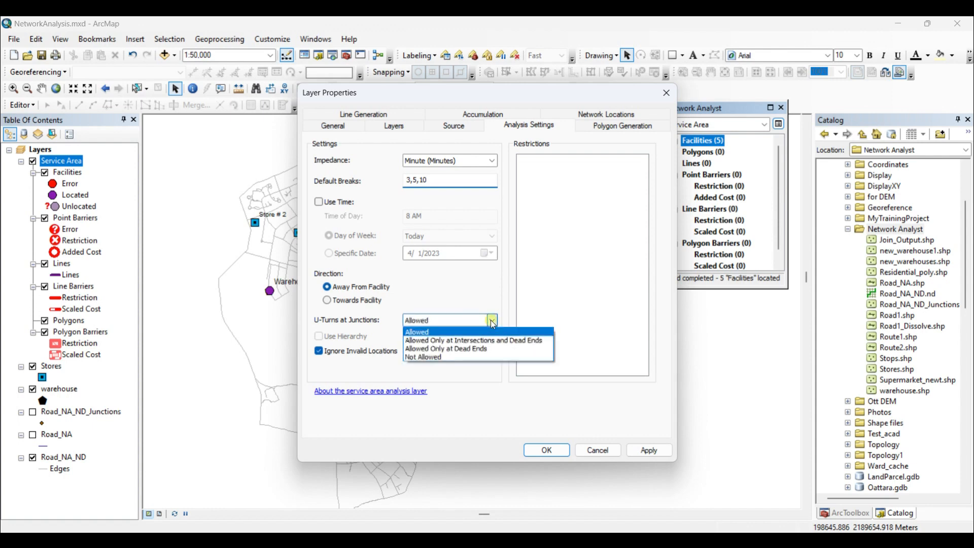
{"action": "left_click", "coordinate": [445, 358]}
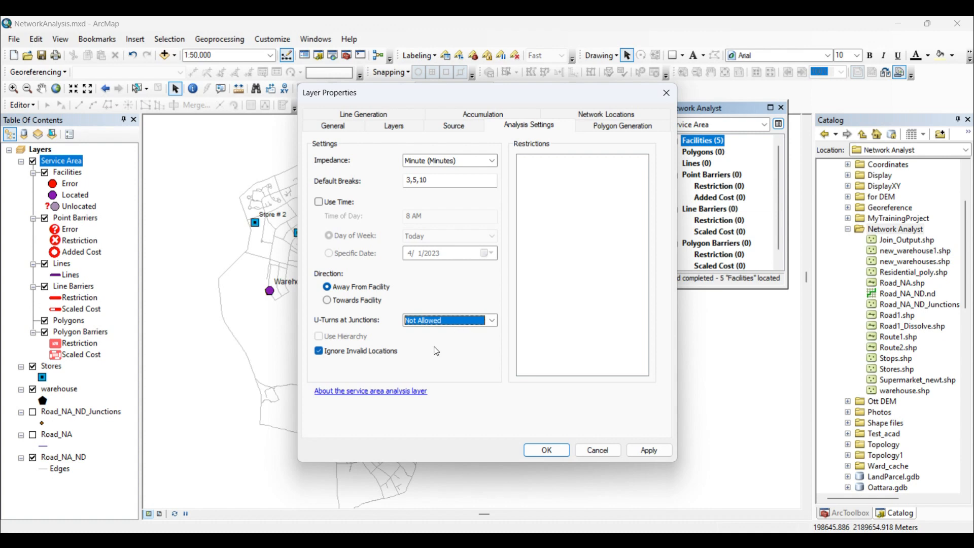
Turn off Trim Polygons in the polygon generation settings, apply the layer properties and solve the service area analysis.
{"action": "left_click", "coordinate": [617, 128]}
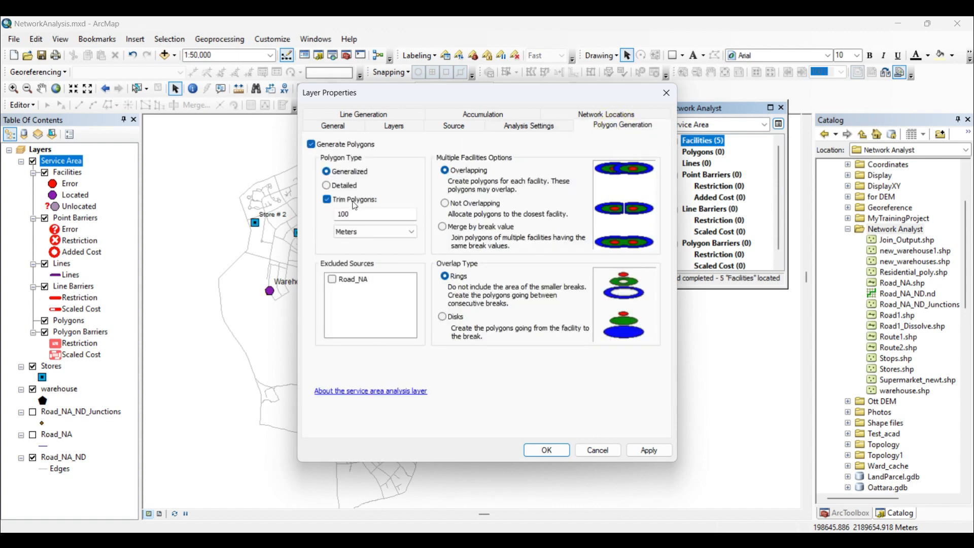
{"action": "left_click", "coordinate": [328, 200]}
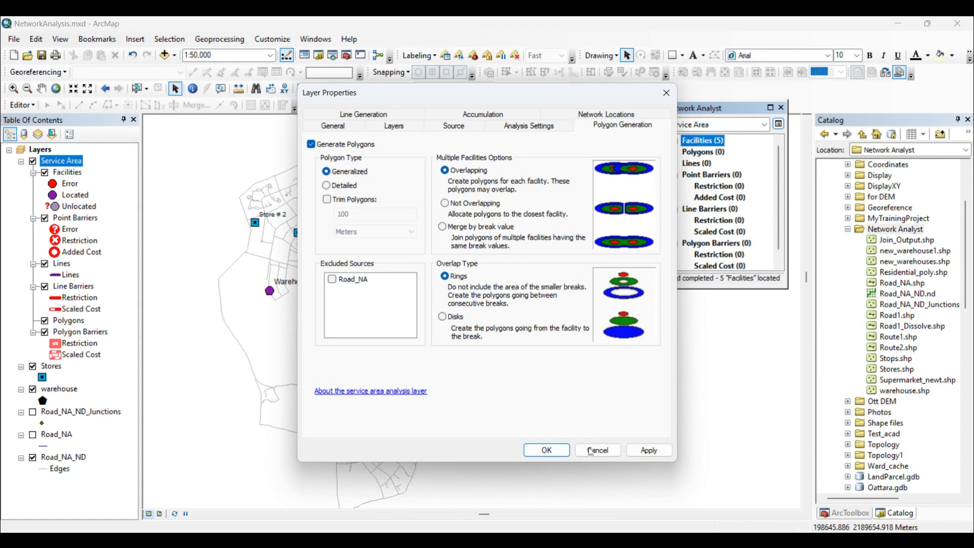
{"action": "left_click", "coordinate": [652, 450]}
{"action": "left_click", "coordinate": [561, 451]}
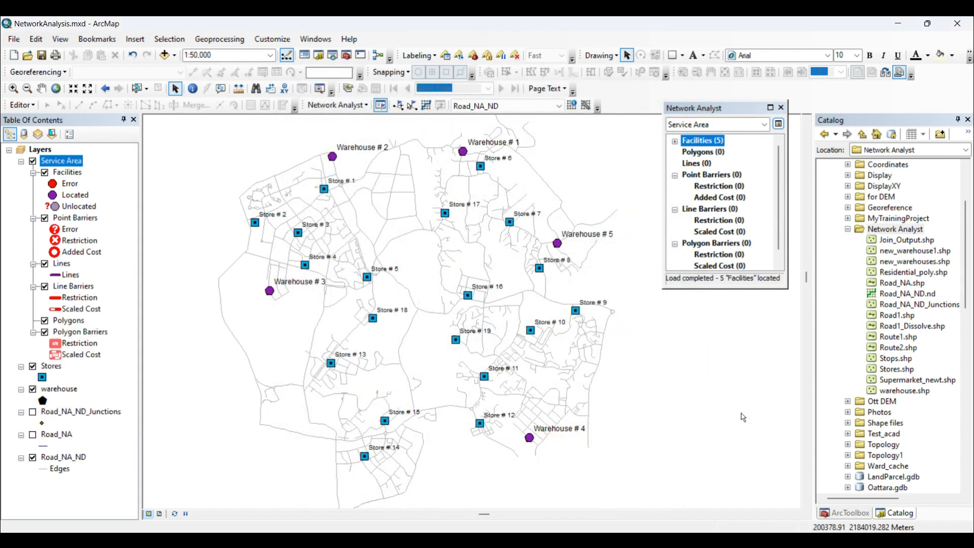
{"action": "left_click", "coordinate": [427, 108]}
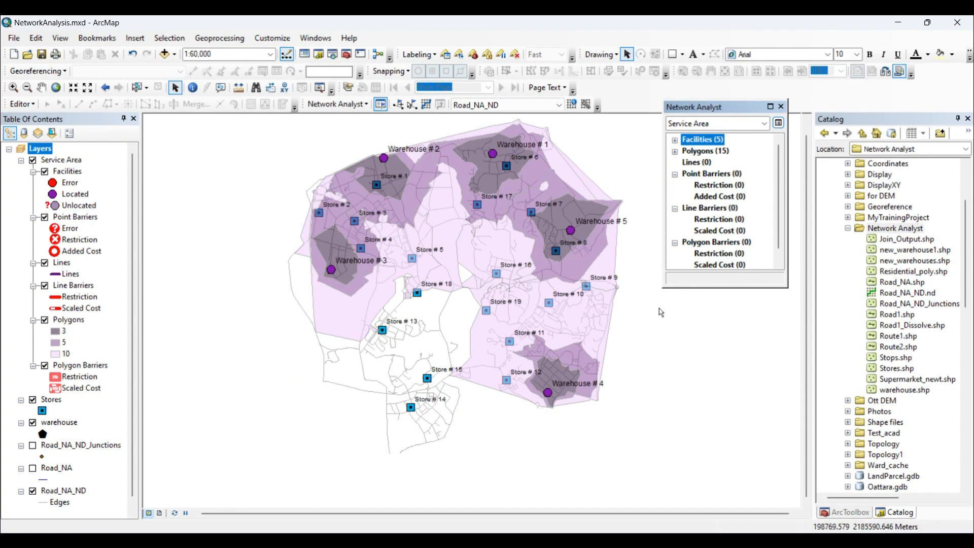
Examine the 5 - 10 minute service area polygon of each warehouse on the map to see which stores it covers.
{"action": "left_click", "coordinate": [675, 152]}
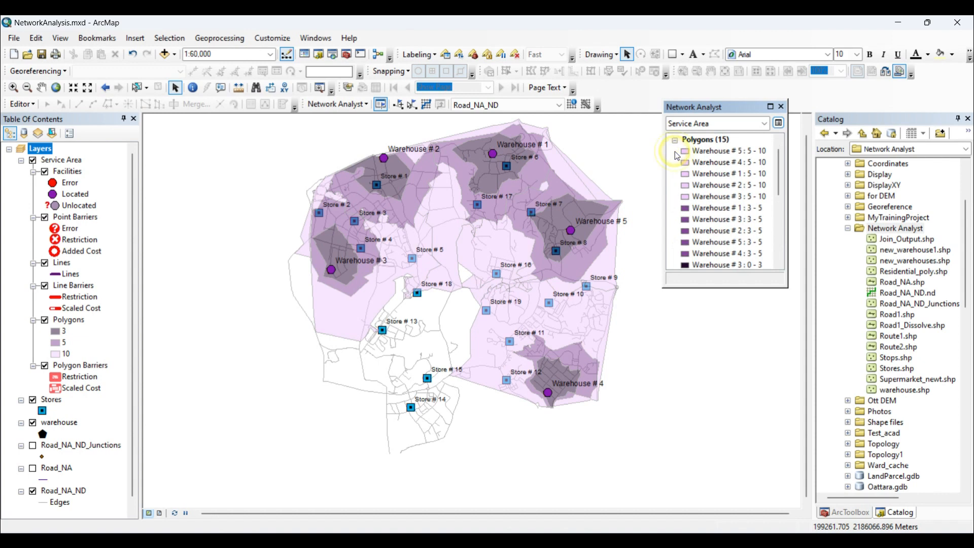
{"action": "left_click", "coordinate": [729, 153]}
{"action": "left_click", "coordinate": [729, 151]}
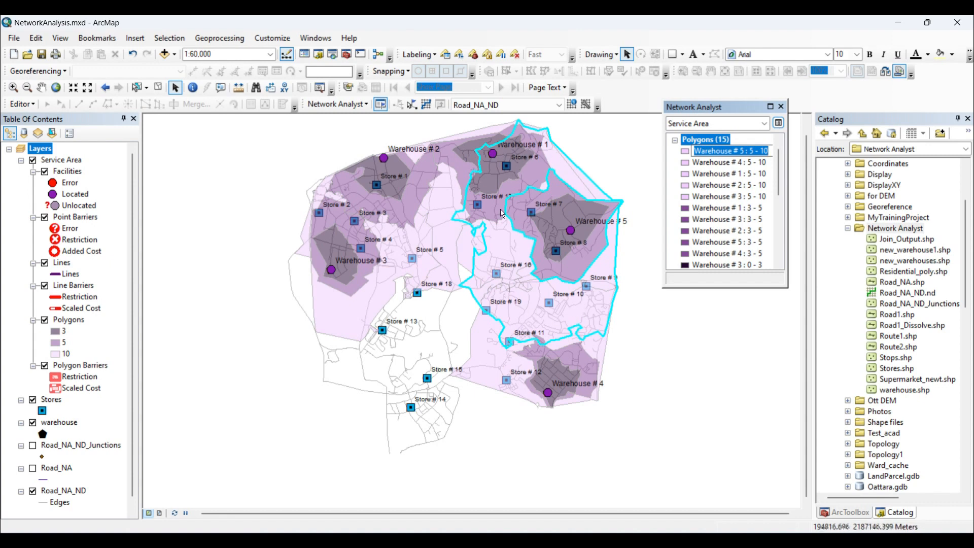
{"action": "left_click", "coordinate": [736, 162]}
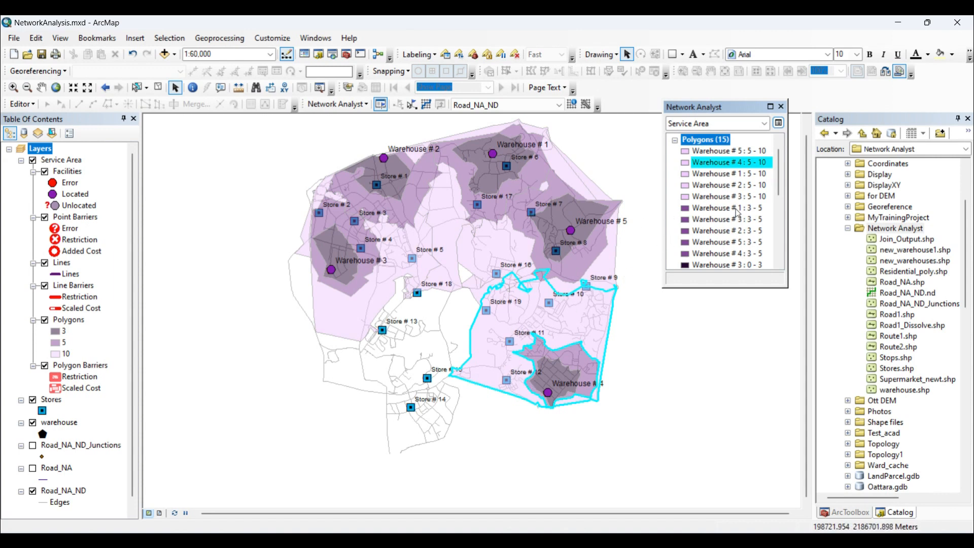
{"action": "left_click", "coordinate": [718, 175]}
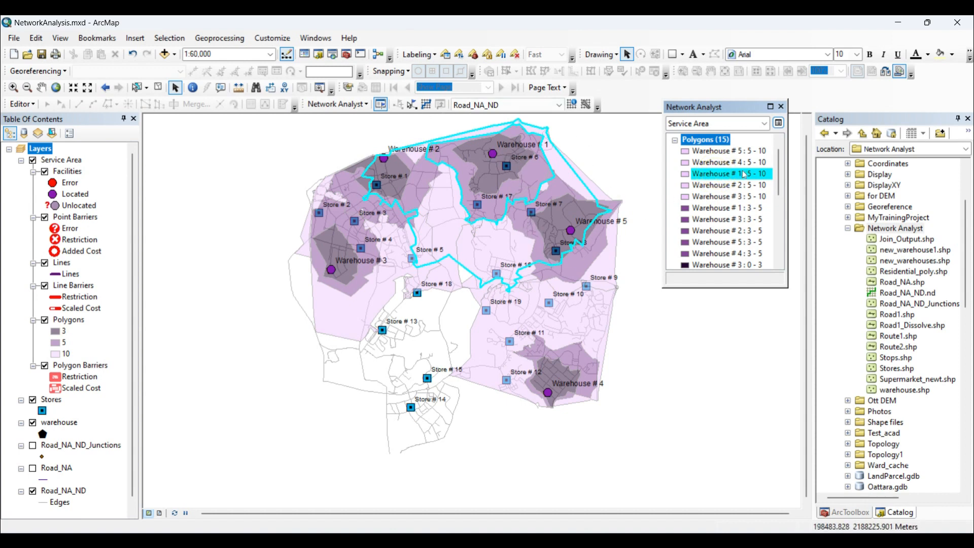
{"action": "left_click", "coordinate": [715, 185]}
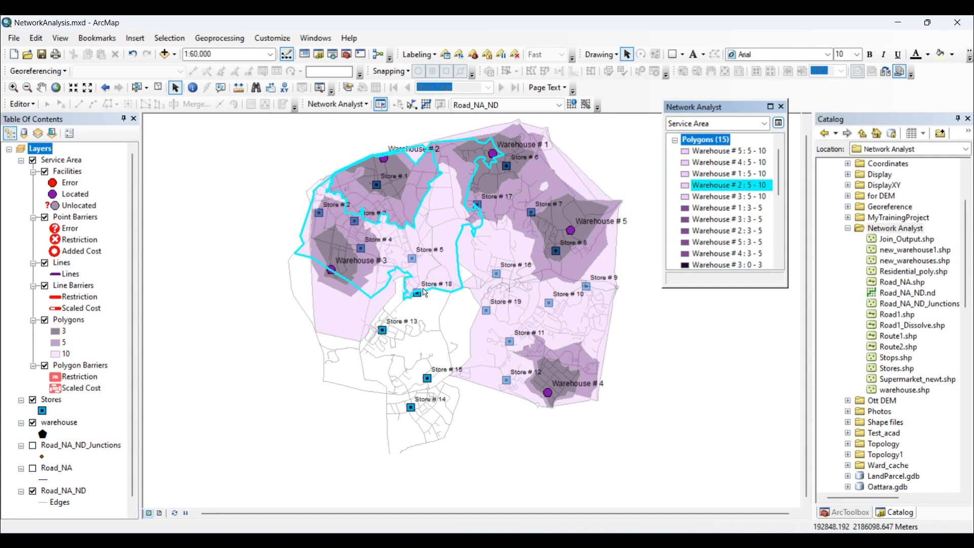
{"action": "left_click", "coordinate": [726, 196]}
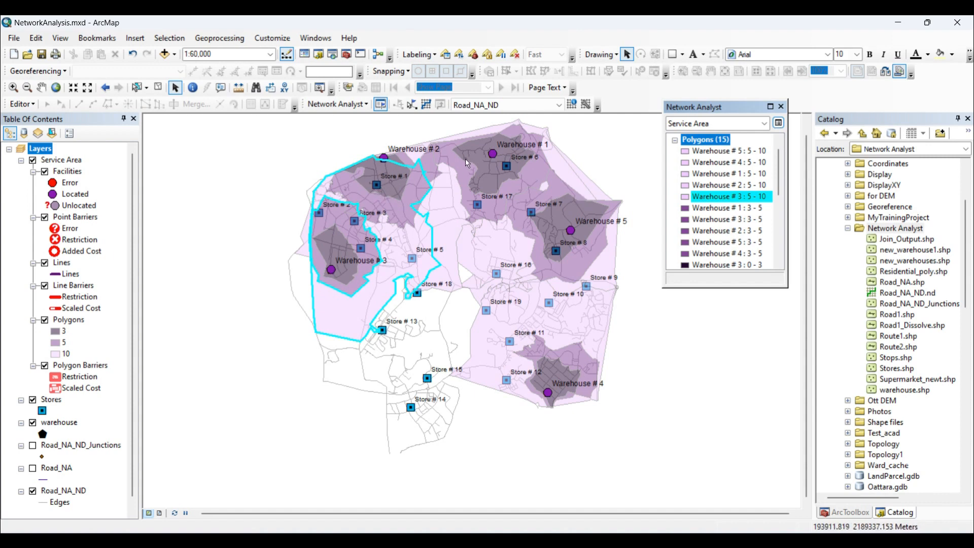
{"action": "left_click", "coordinate": [716, 186]}
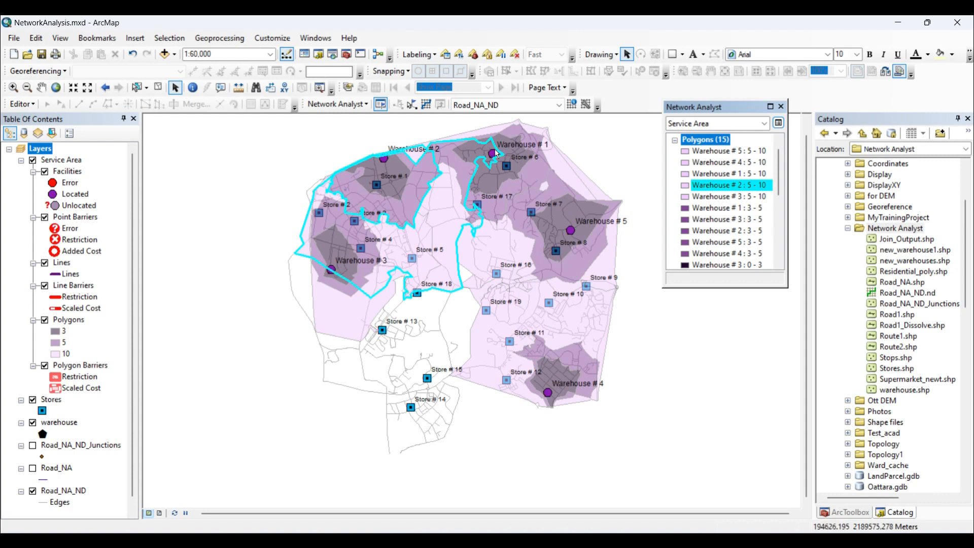
{"action": "left_click", "coordinate": [725, 175]}
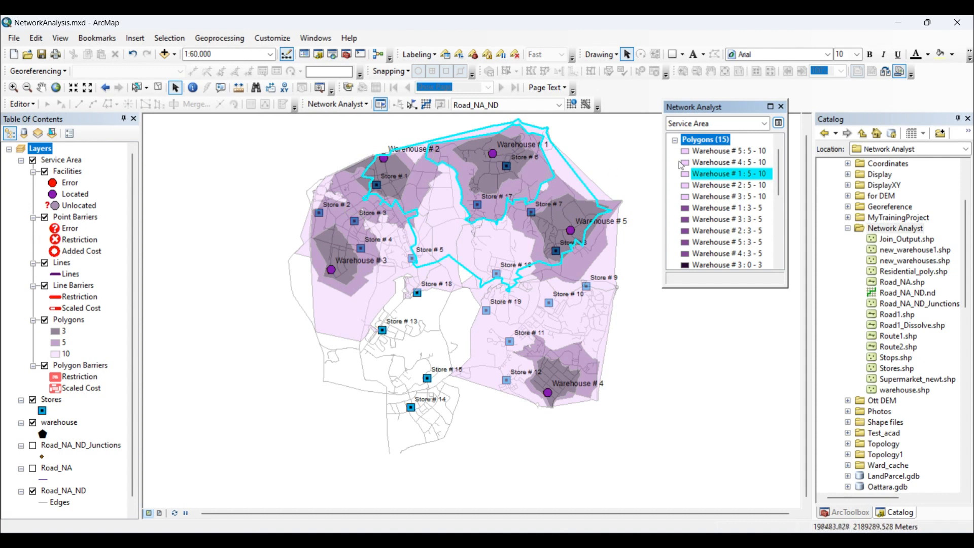
{"action": "left_click", "coordinate": [716, 165]}
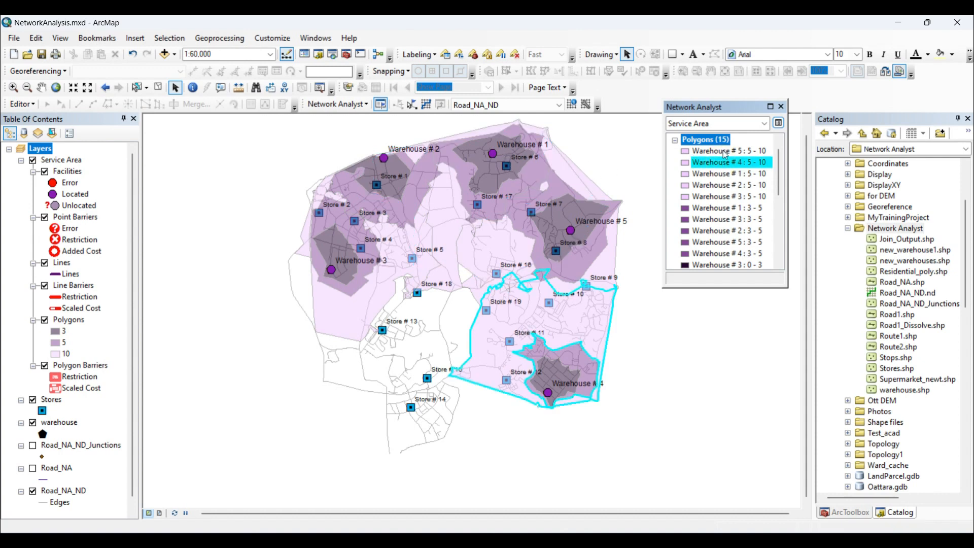
{"action": "left_click", "coordinate": [726, 152]}
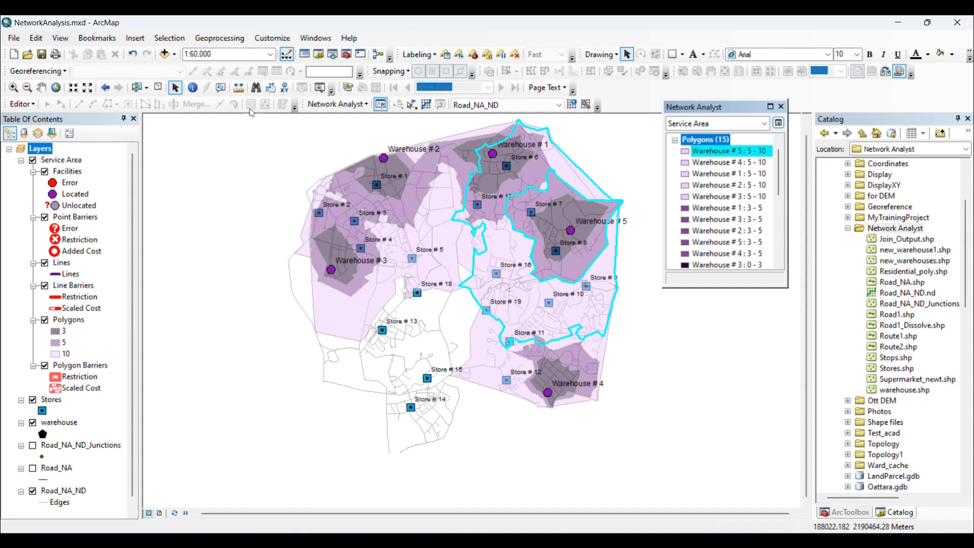
Clear the polygon selection and move the Warehouse # 2 facility into the uncovered southern area, between Store # 13 and Store # 15.
{"action": "left_click", "coordinate": [158, 88]}
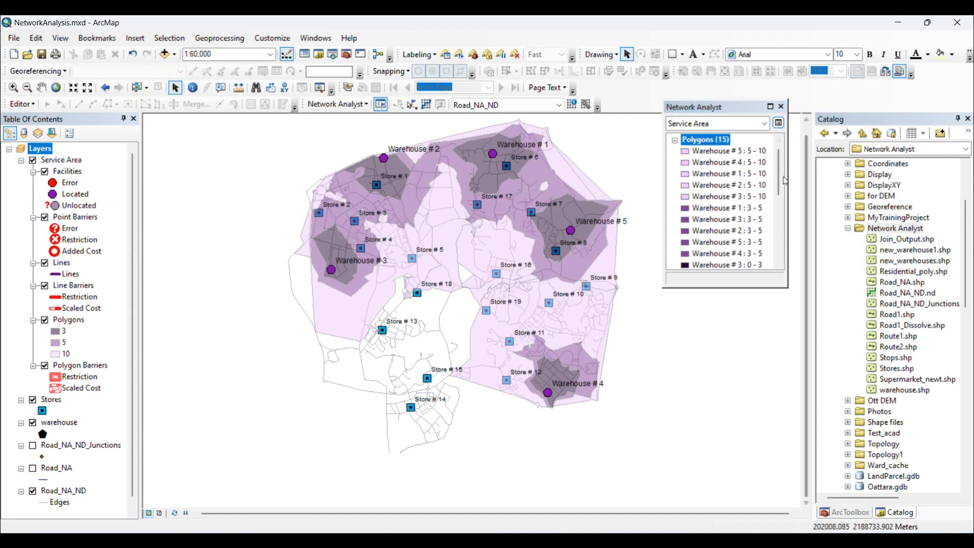
{"action": "scroll", "coordinate": [778, 172], "scroll_direction": "up", "scroll_amount": 1}
{"action": "left_click", "coordinate": [703, 140]}
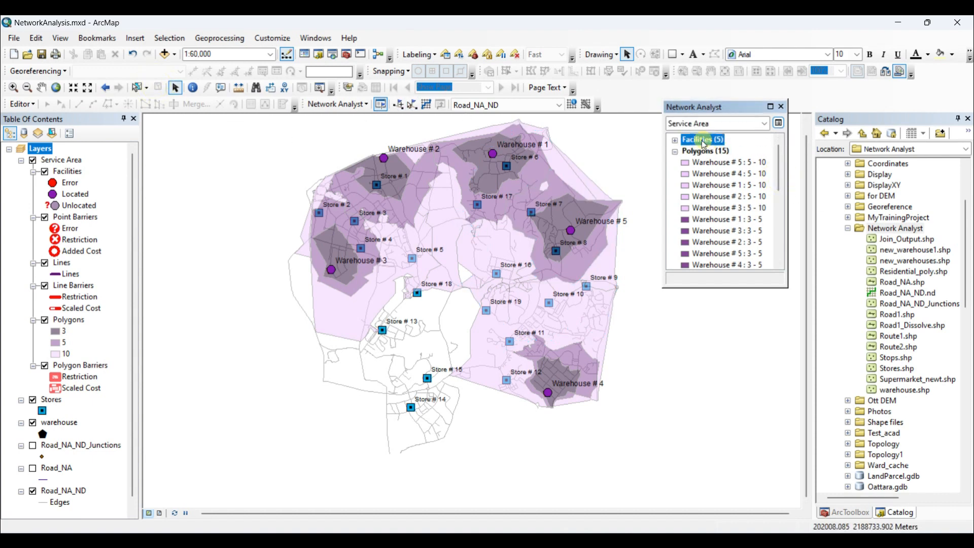
{"action": "left_click", "coordinate": [412, 106]}
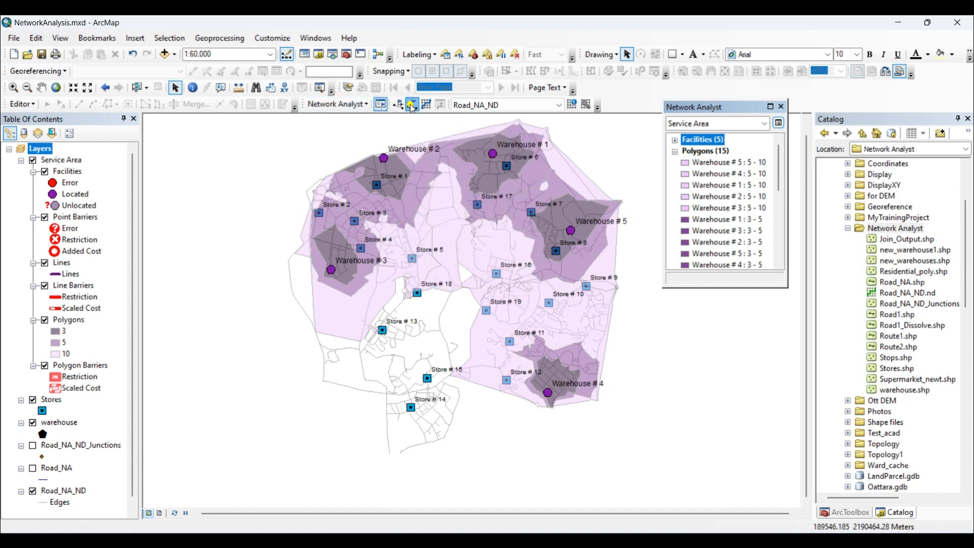
{"action": "left_click", "coordinate": [383, 158]}
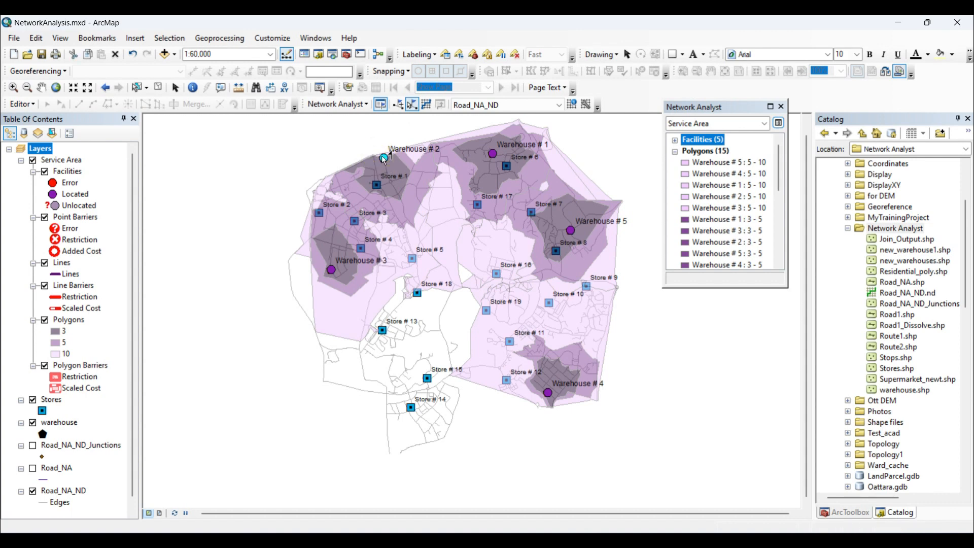
{"action": "left_click_drag", "start_coordinate": [383, 158], "coordinate": [412, 369]}
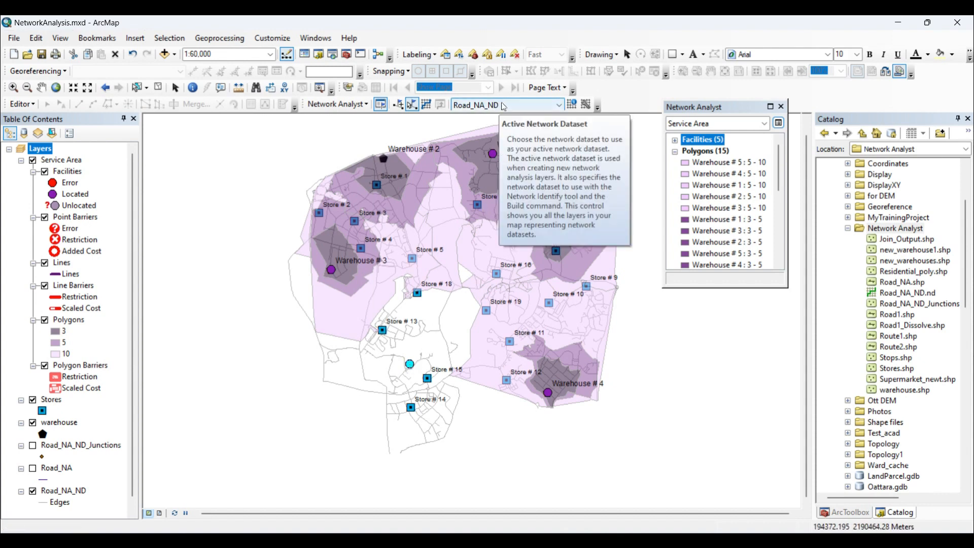
Solve the service area again with the moved warehouse and clear the facility selection.
{"action": "left_click", "coordinate": [425, 107]}
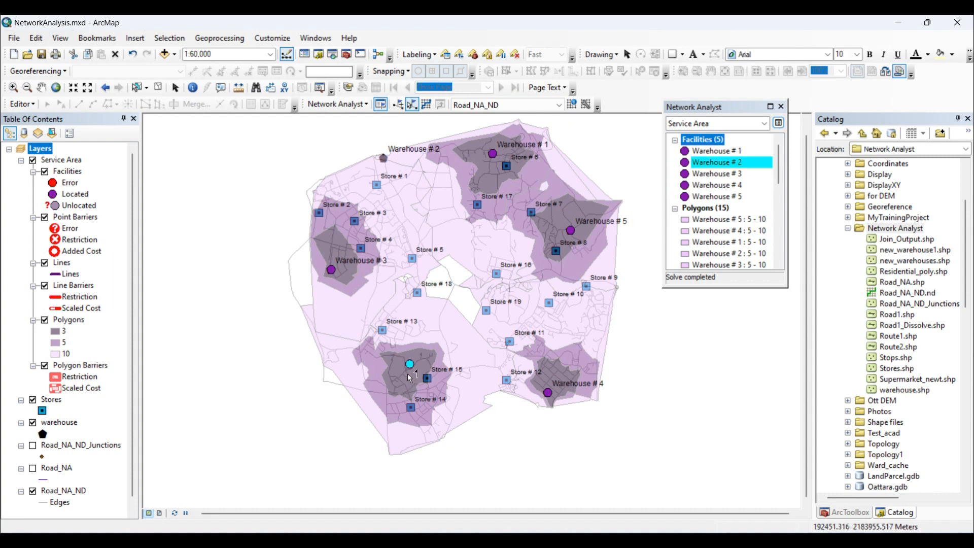
{"action": "left_click", "coordinate": [158, 88]}
{"action": "left_click", "coordinate": [175, 88]}
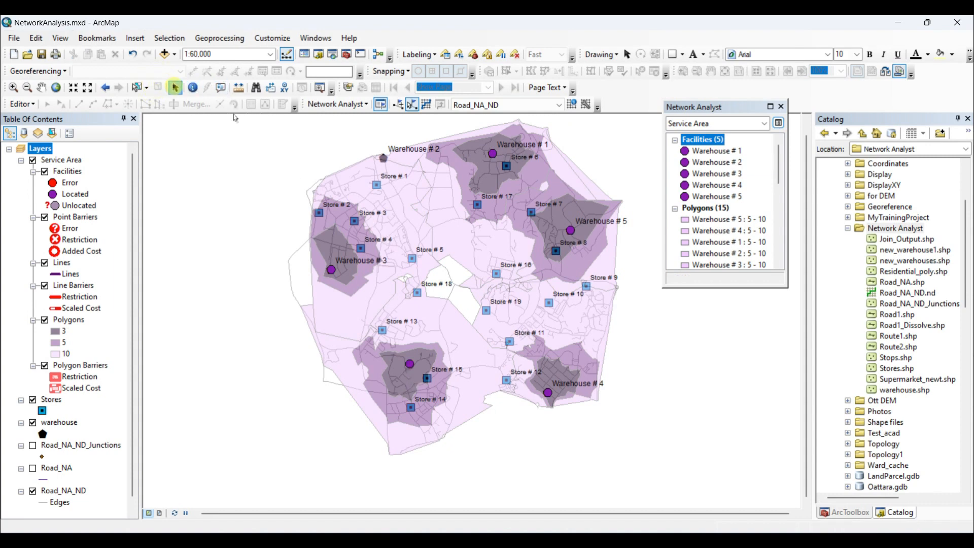
Create a new OD cost matrix and load the service area's Facilities as its origins, using their network location fields.
{"action": "left_click", "coordinate": [359, 108]}
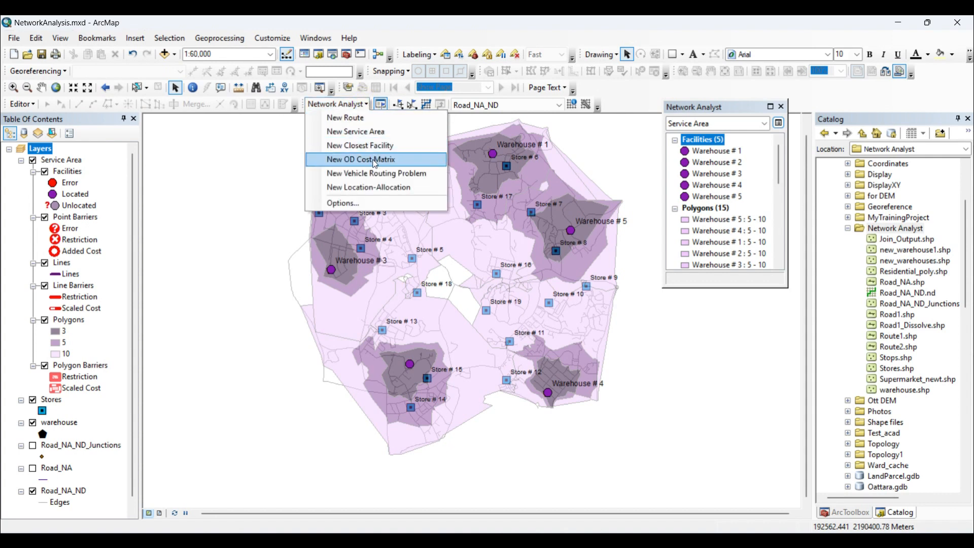
{"action": "left_click", "coordinate": [378, 161]}
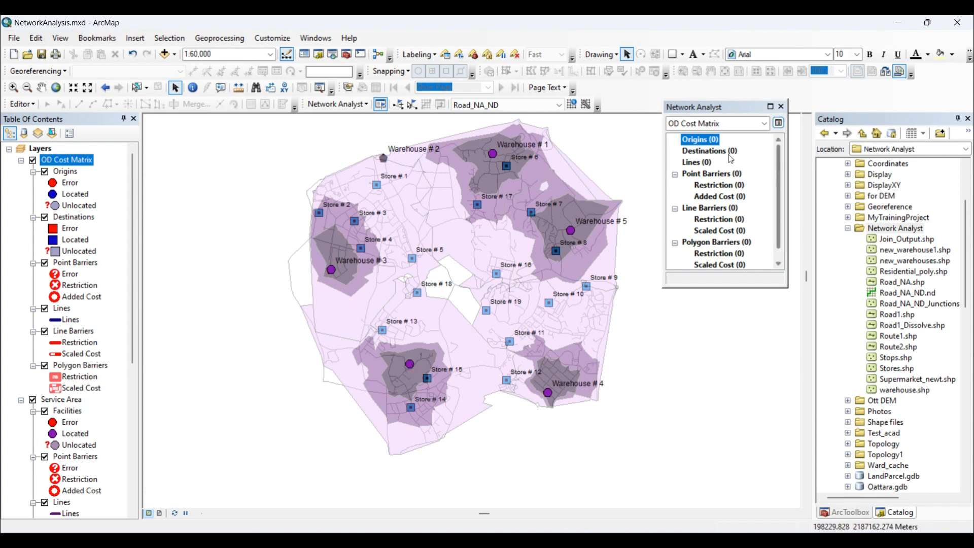
{"action": "right_click", "coordinate": [706, 142]}
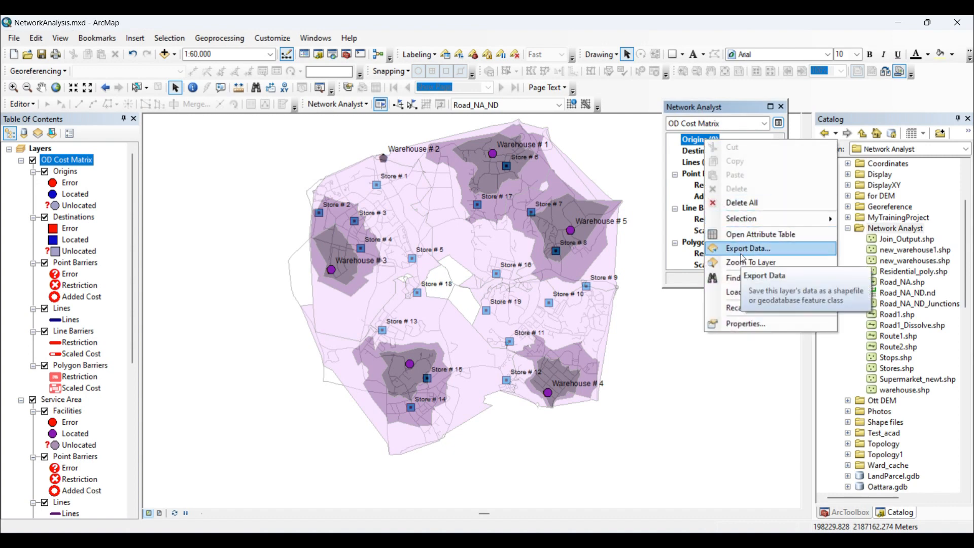
{"action": "left_click", "coordinate": [750, 293]}
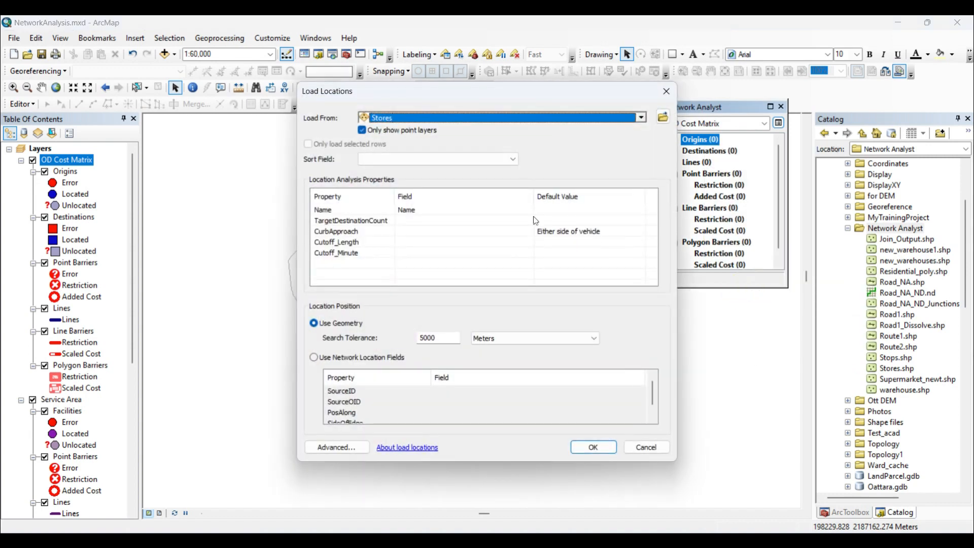
{"action": "left_click", "coordinate": [641, 119]}
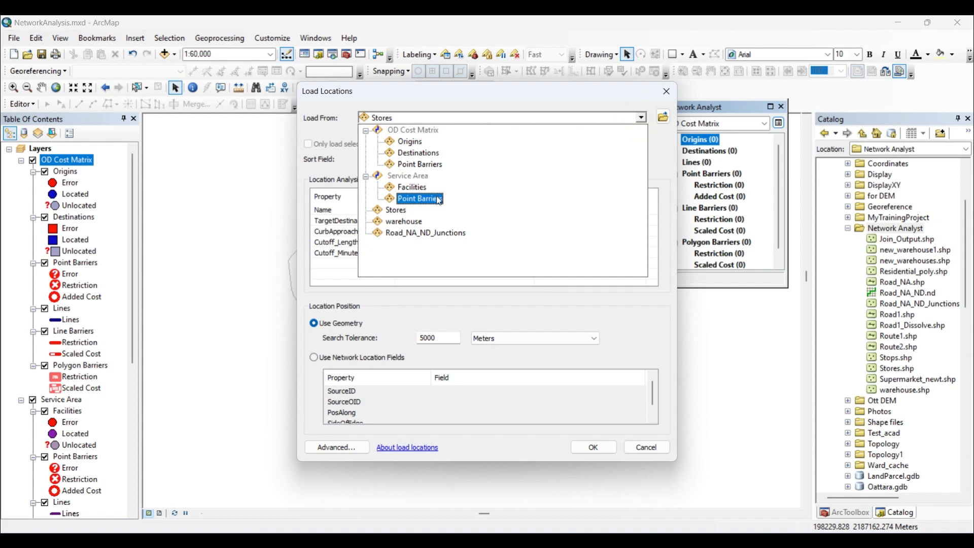
{"action": "left_click", "coordinate": [413, 188]}
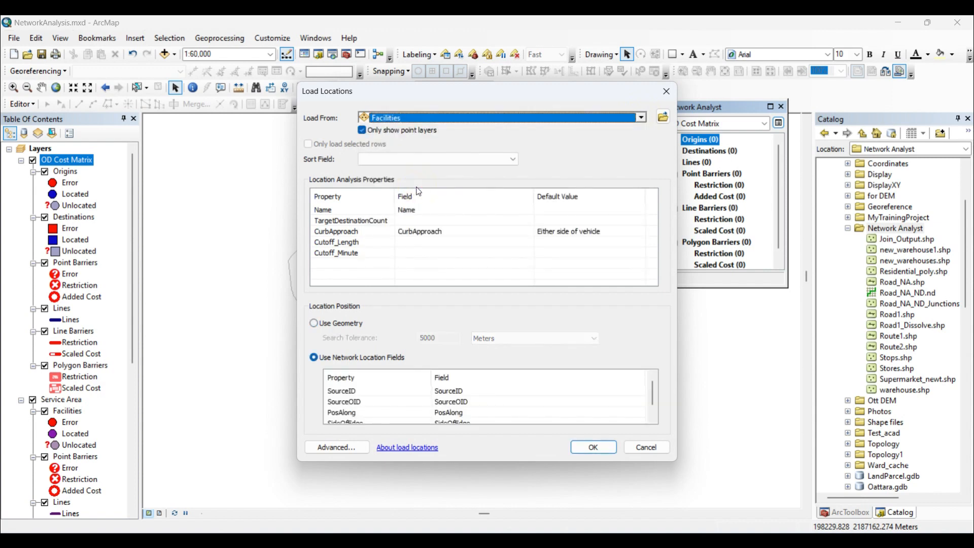
{"action": "left_click", "coordinate": [593, 447]}
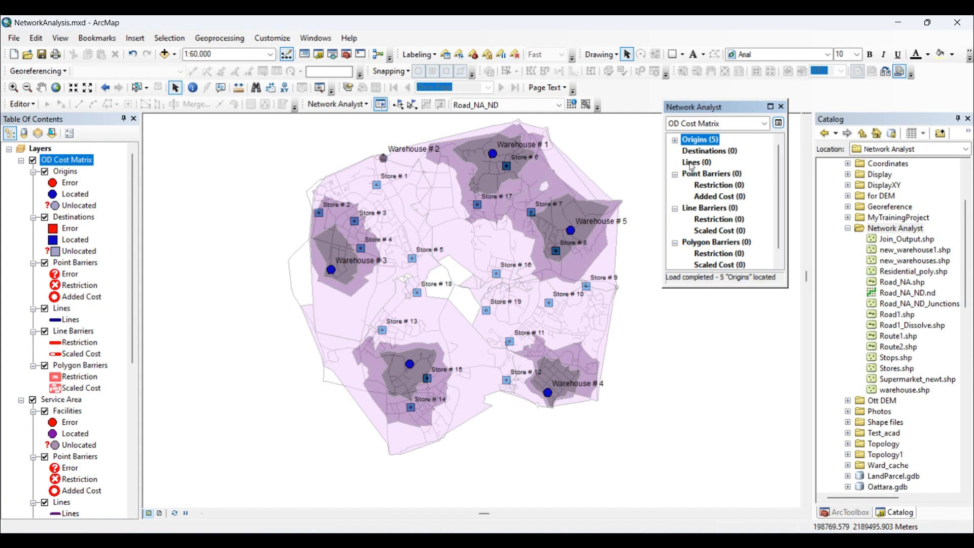
Load the Stores layer as the OD cost matrix destinations, using geometry with a search tolerance of 5000 meters.
{"action": "right_click", "coordinate": [718, 155]}
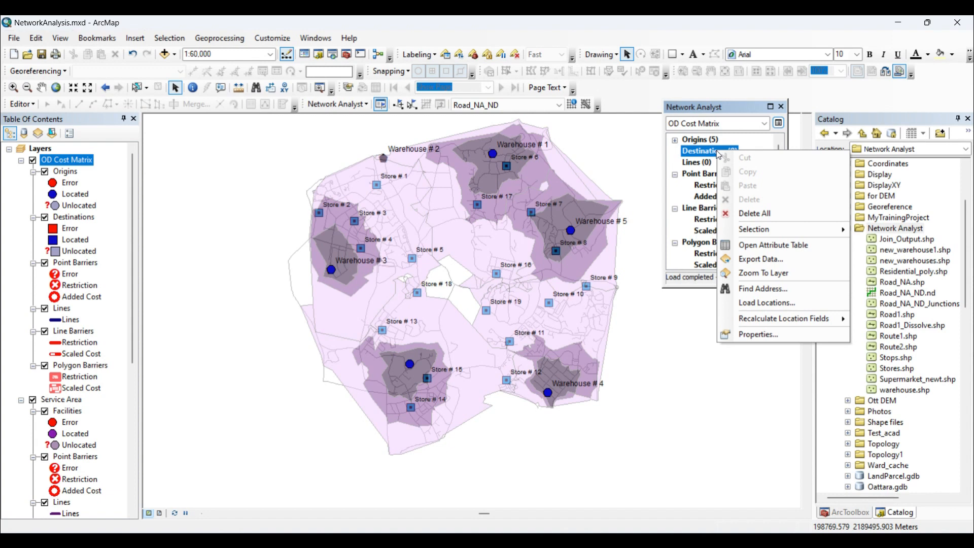
{"action": "left_click", "coordinate": [769, 303]}
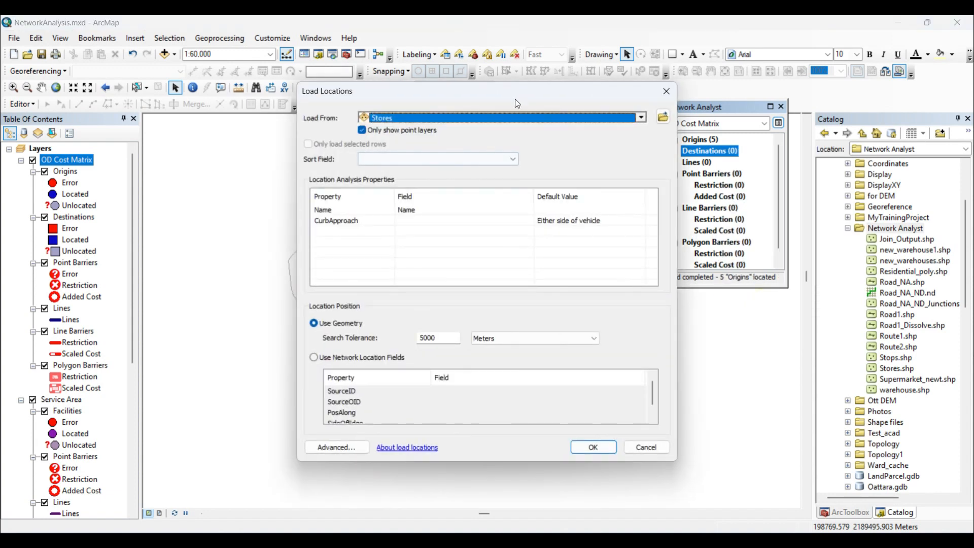
{"action": "left_click", "coordinate": [641, 117]}
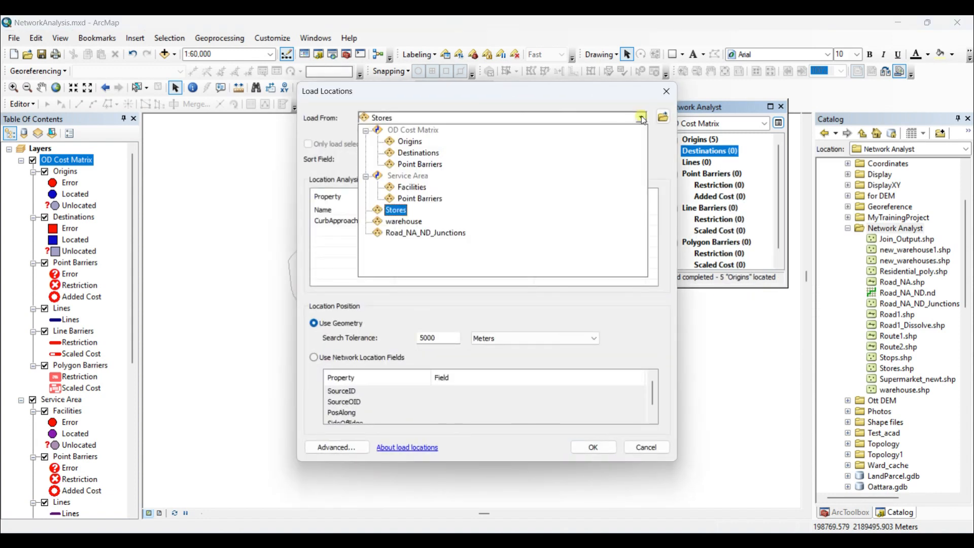
{"action": "left_click", "coordinate": [387, 214]}
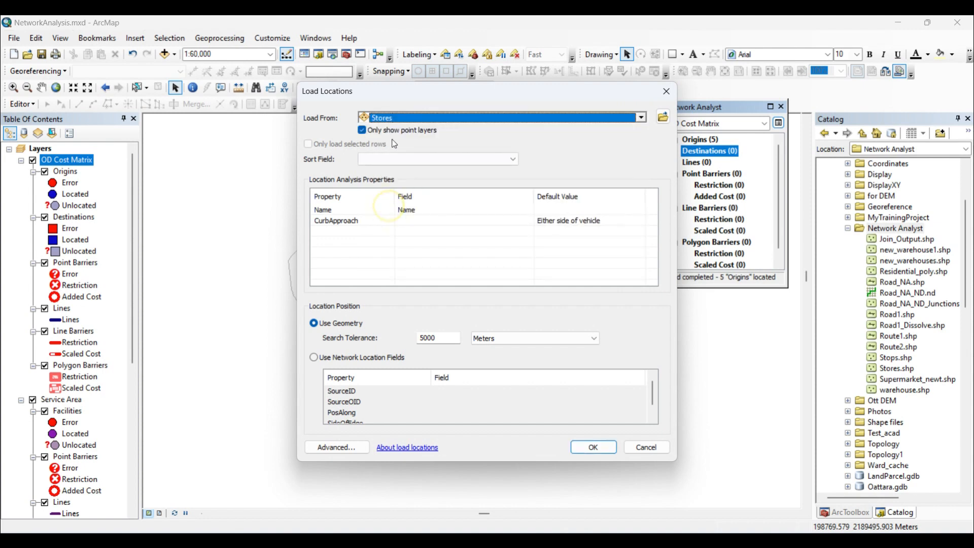
{"action": "left_click", "coordinate": [592, 447]}
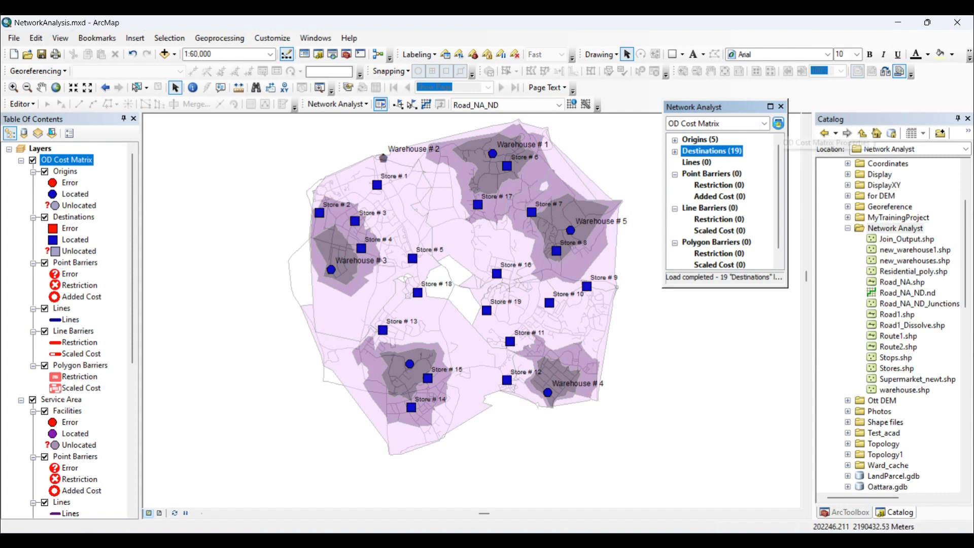
In the OD cost matrix analysis settings, set impedance to Minute (Minutes) and the default cutoff value to 10.
{"action": "left_click", "coordinate": [779, 123]}
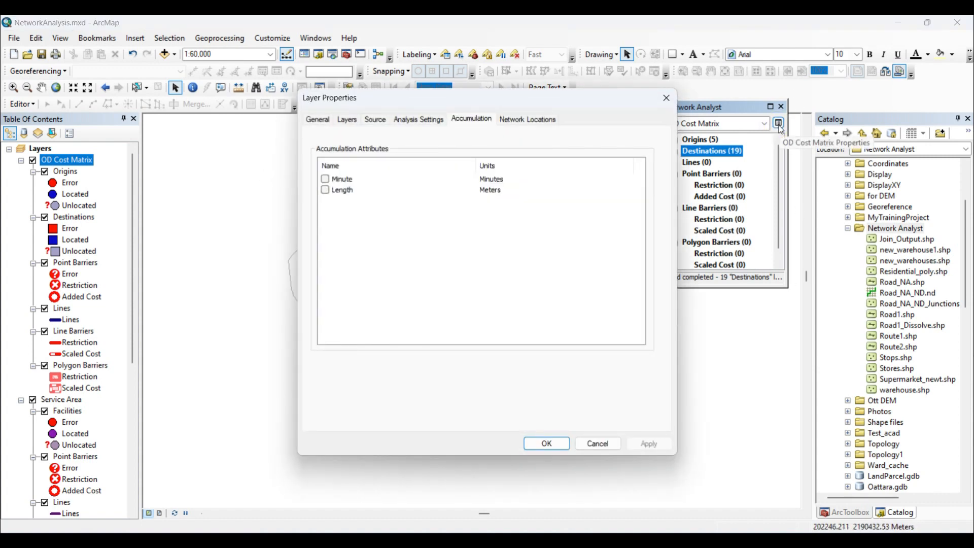
{"action": "left_click", "coordinate": [421, 120]}
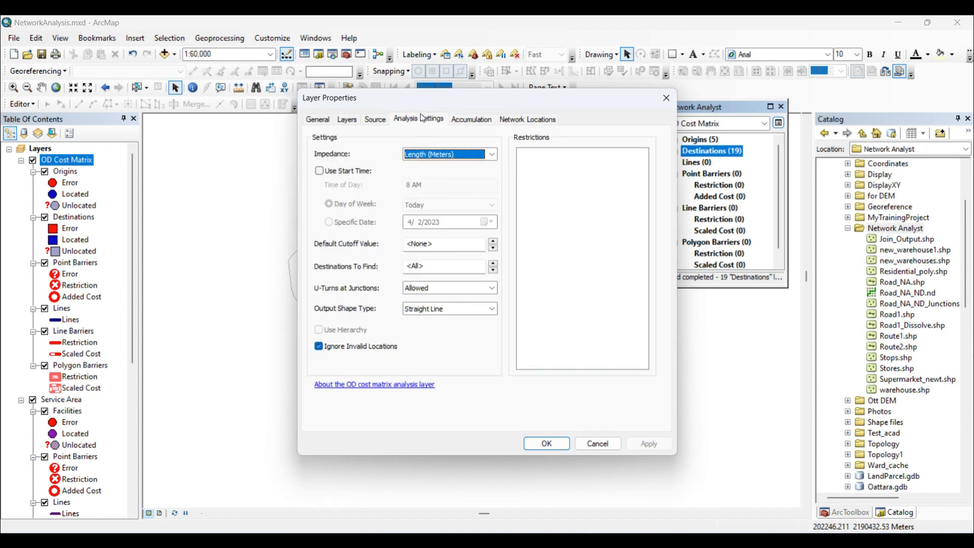
{"action": "left_click", "coordinate": [491, 154]}
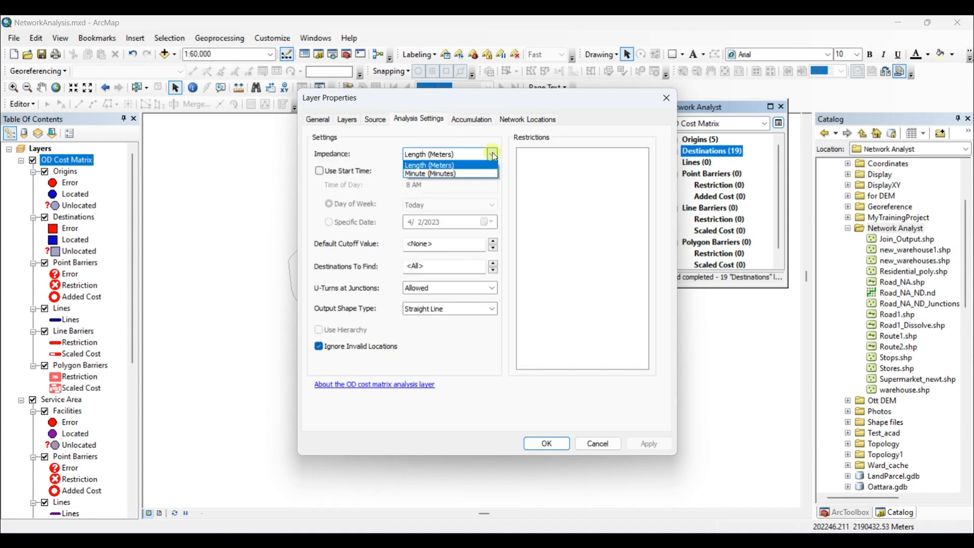
{"action": "left_click", "coordinate": [457, 175]}
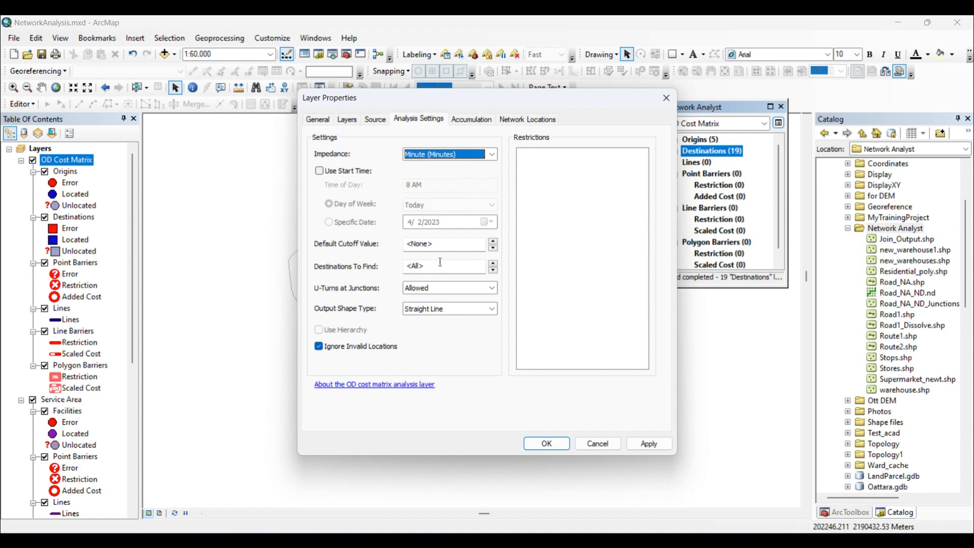
{"action": "left_click", "coordinate": [447, 242]}
{"action": "double_click", "coordinate": [435, 245]}
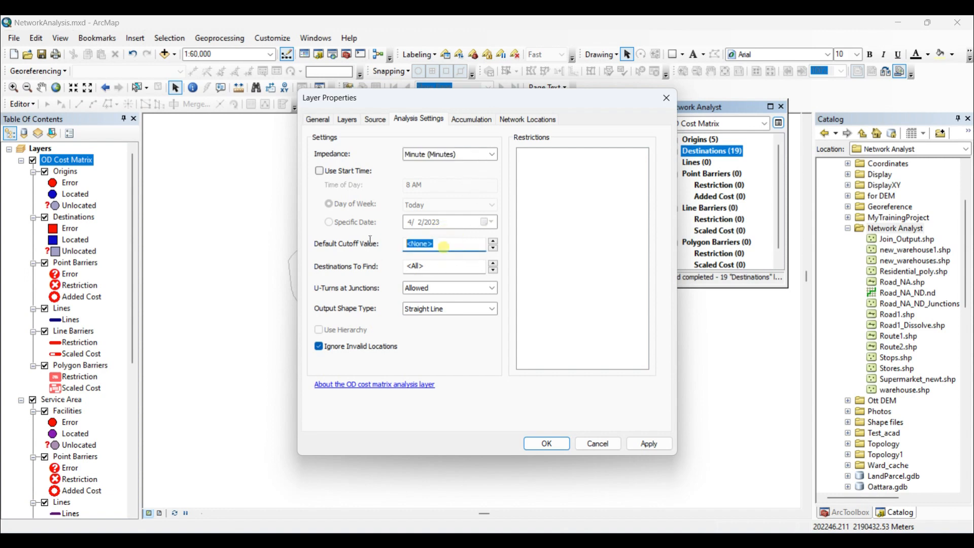
{"action": "type", "text": "10"}
Set U-turns at junctions to Not Allowed, apply the layer properties and solve the OD cost matrix.
{"action": "left_click", "coordinate": [492, 288]}
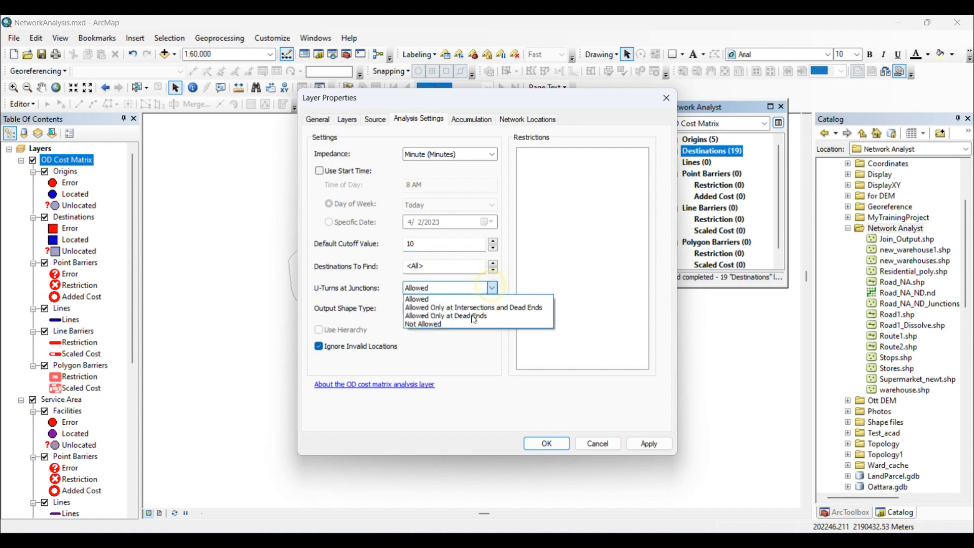
{"action": "left_click", "coordinate": [464, 325]}
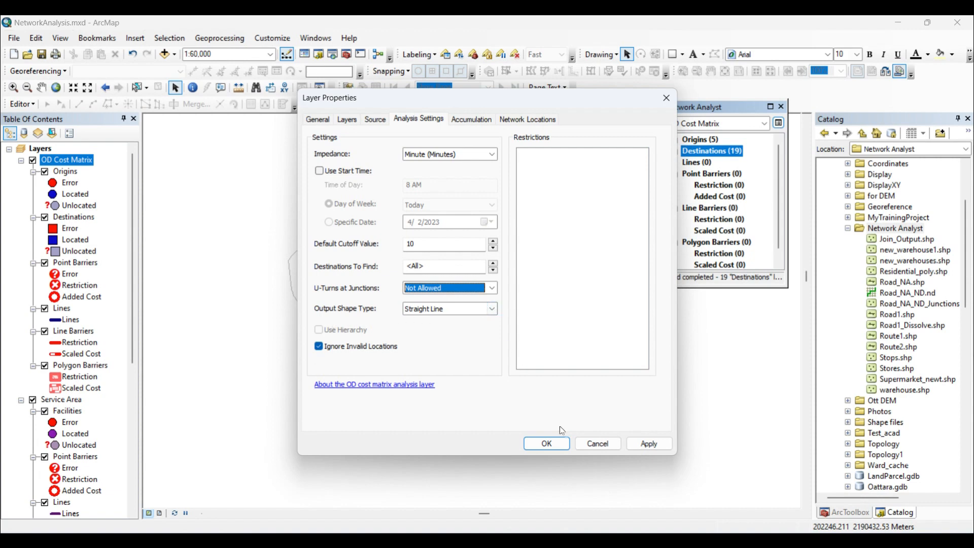
{"action": "left_click", "coordinate": [648, 444]}
{"action": "left_click", "coordinate": [548, 444]}
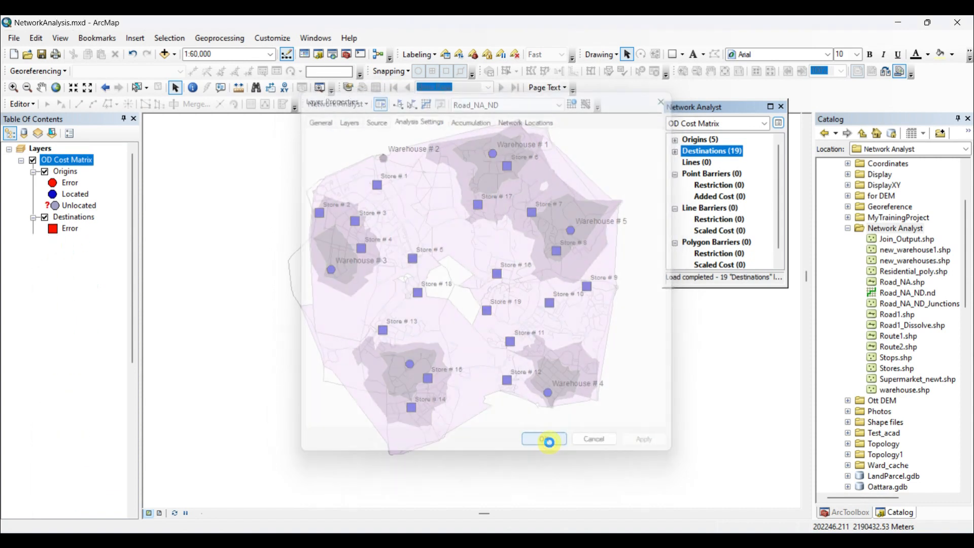
{"action": "left_click", "coordinate": [426, 105]}
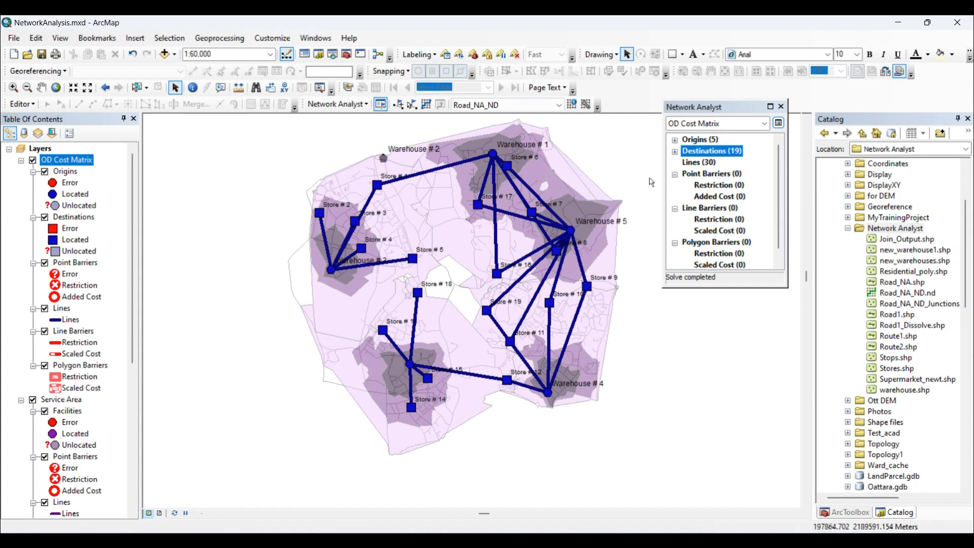
Open the attribute table of the OD cost matrix lines and sort it by DestinationID in ascending order.
{"action": "right_click", "coordinate": [692, 163]}
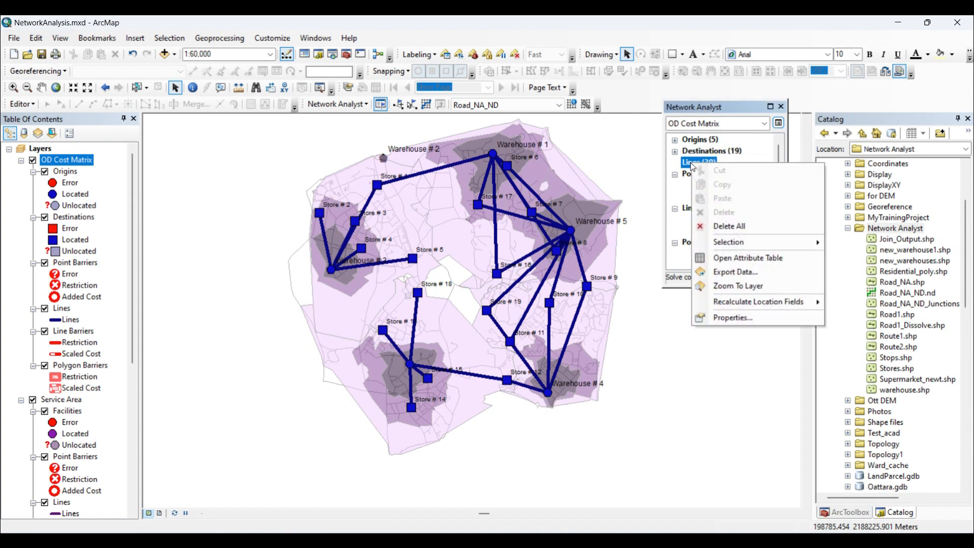
{"action": "left_click", "coordinate": [756, 258]}
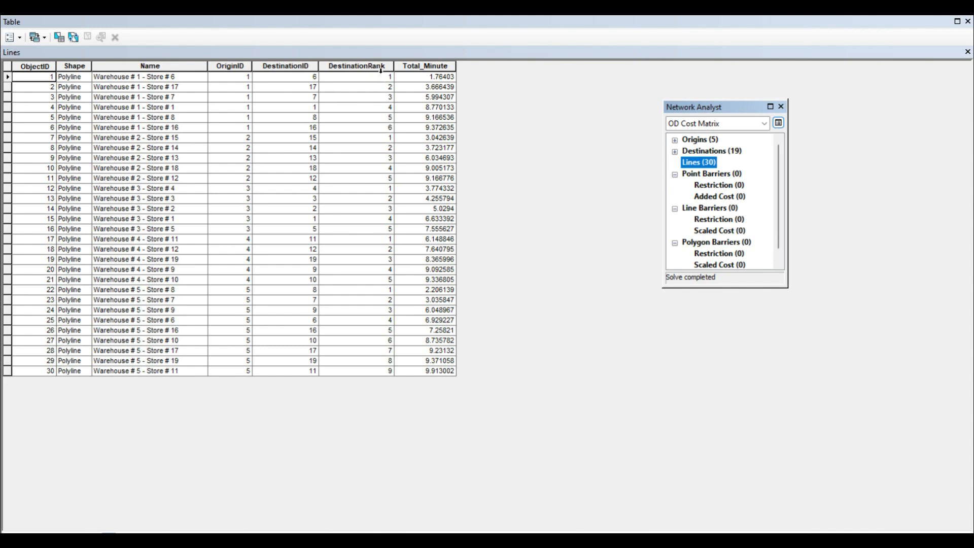
{"action": "right_click", "coordinate": [284, 66]}
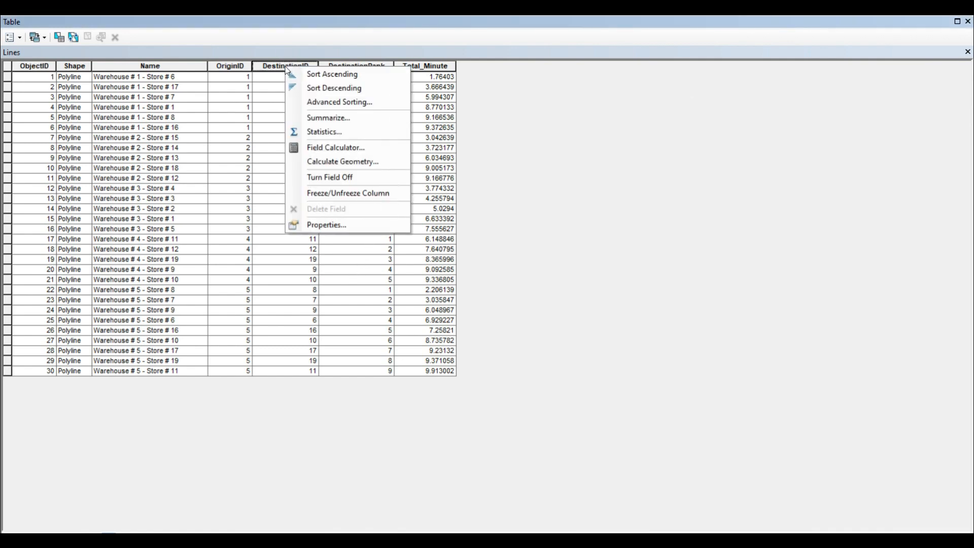
{"action": "left_click", "coordinate": [322, 75]}
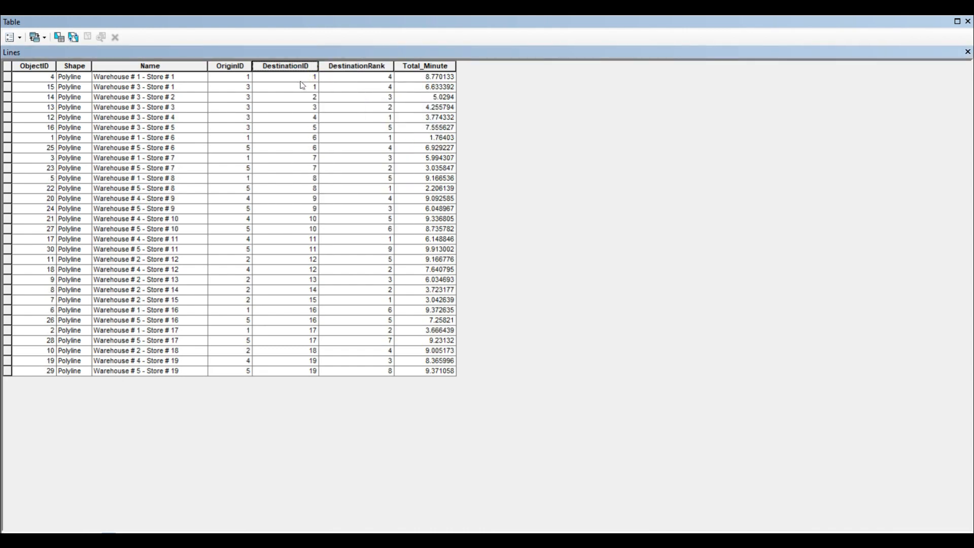